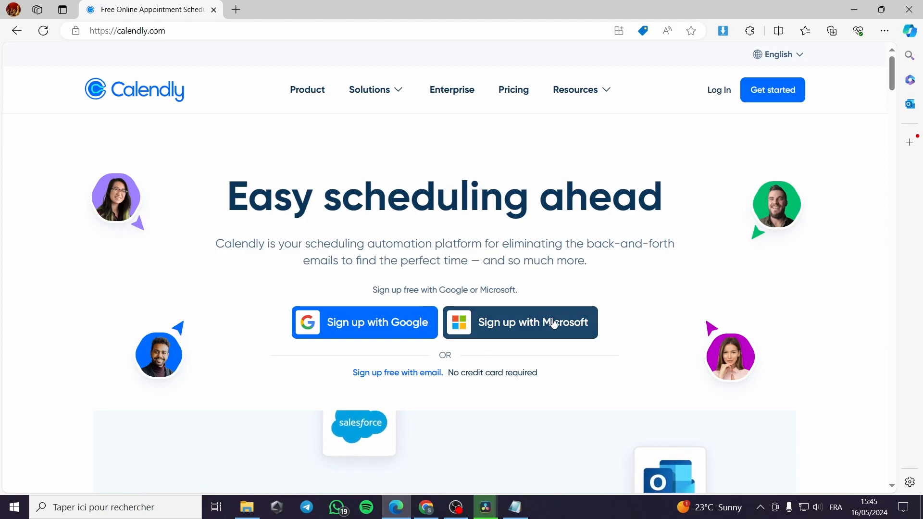
Step: Look through the Calendly home page, including the Sales and Marketing use-case sections
{"action": "scroll", "coordinate": [560, 320], "scroll_direction": "down", "scroll_amount": 15}
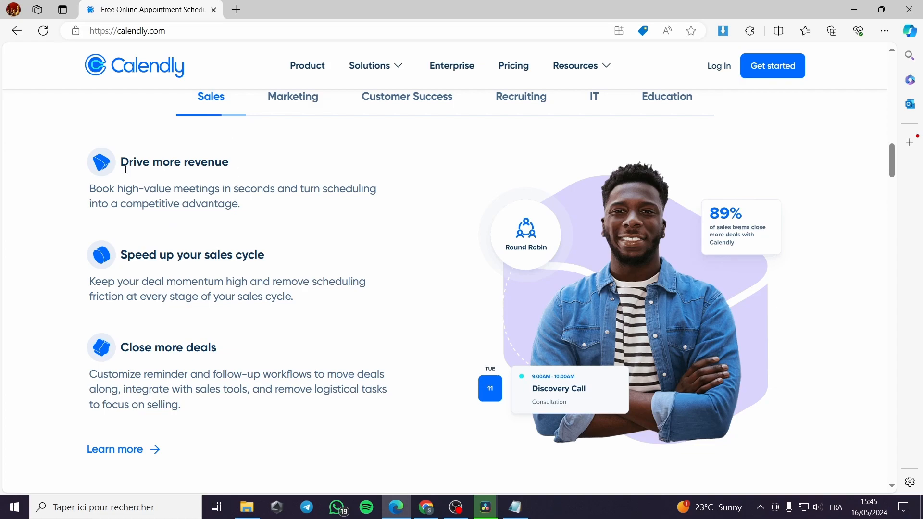
{"action": "scroll", "coordinate": [268, 264], "scroll_direction": "down", "scroll_amount": 5}
{"action": "scroll", "coordinate": [286, 251], "scroll_direction": "up", "scroll_amount": 4}
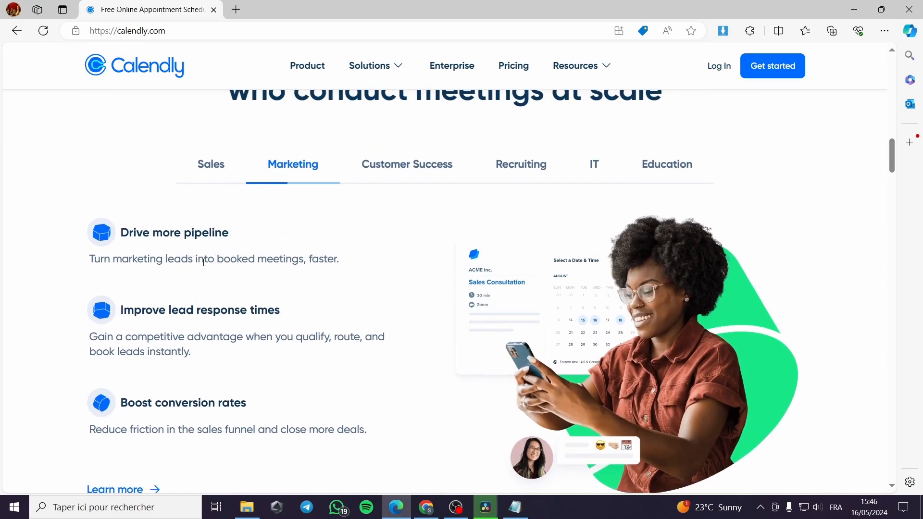
{"action": "scroll", "coordinate": [202, 317], "scroll_direction": "down", "scroll_amount": 1}
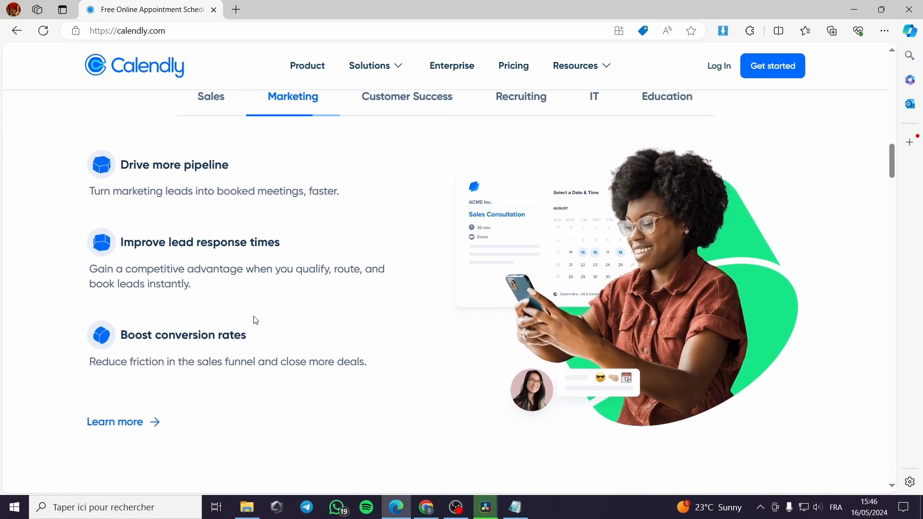
{"action": "scroll", "coordinate": [244, 320], "scroll_direction": "up", "scroll_amount": 15}
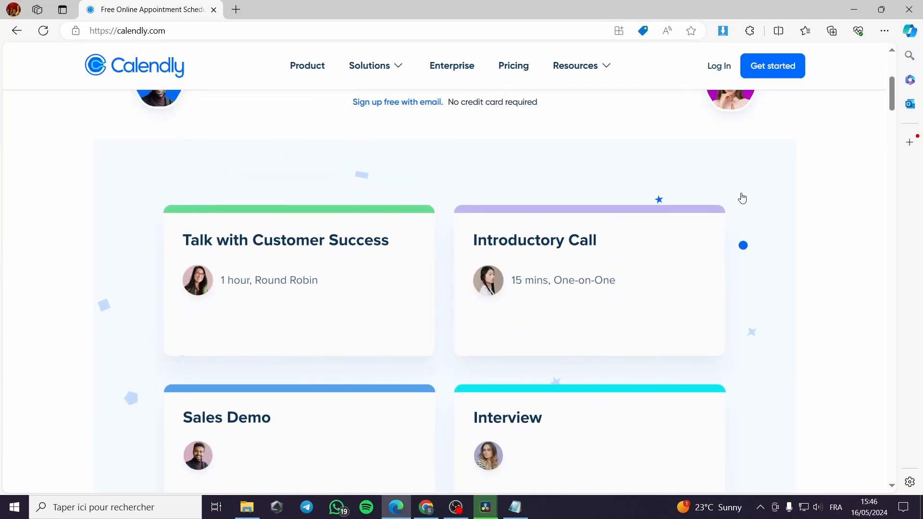
{"action": "scroll", "coordinate": [741, 197], "scroll_direction": "up", "scroll_amount": 5}
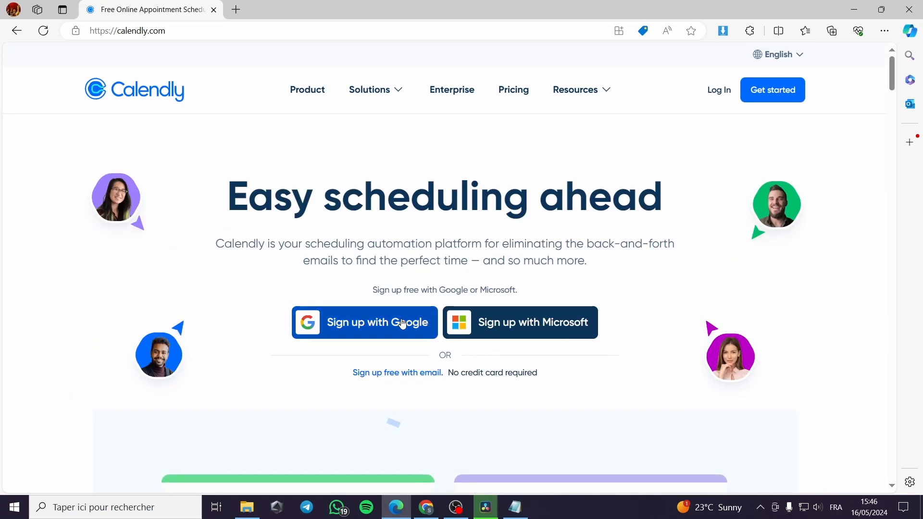
Step: Sign up with Google using the first listed account and allow Calendly access to its Google Calendar
{"action": "left_click", "coordinate": [365, 332]}
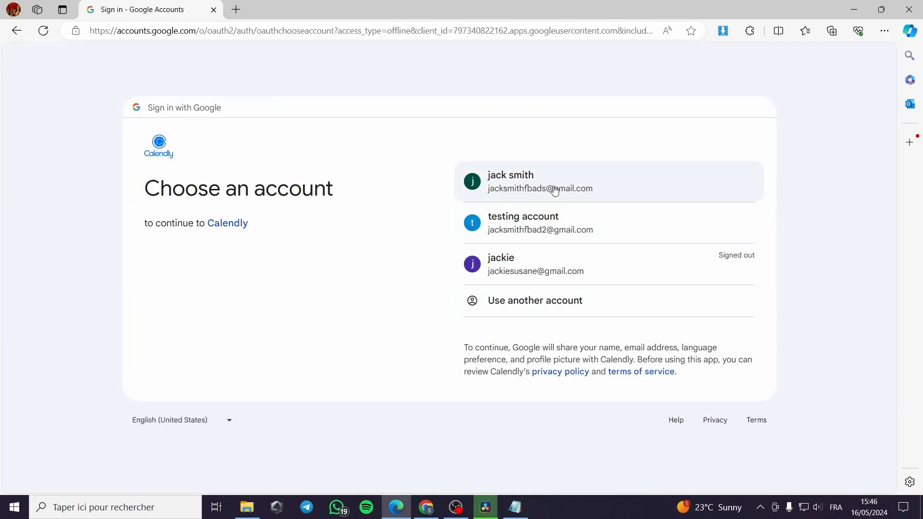
{"action": "left_click", "coordinate": [554, 191]}
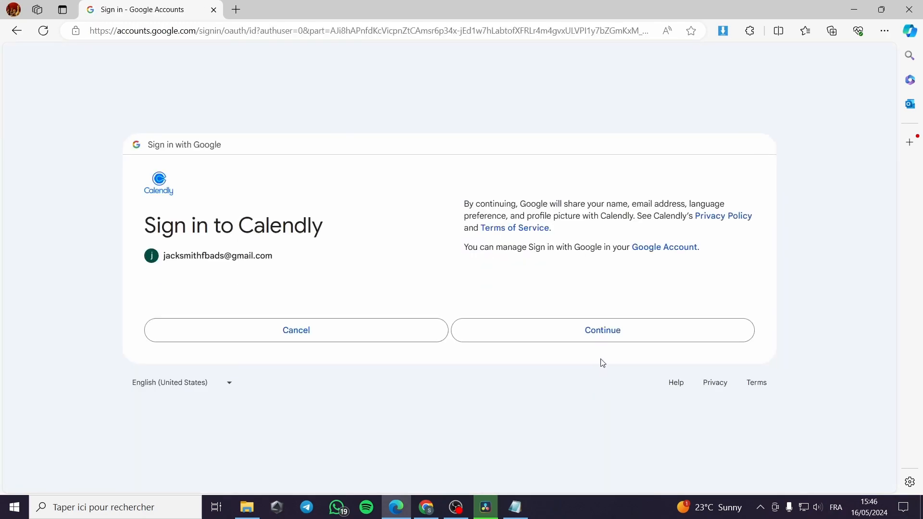
{"action": "left_click", "coordinate": [613, 334]}
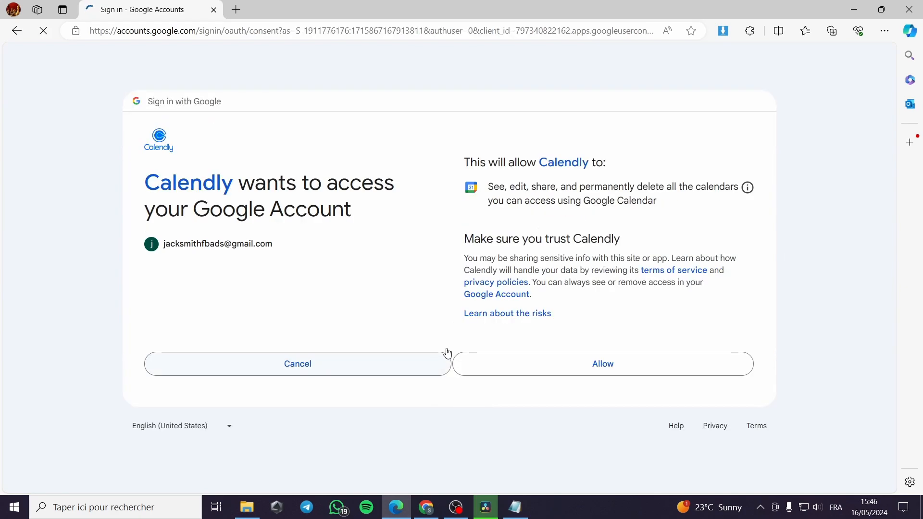
{"action": "left_click", "coordinate": [557, 367]}
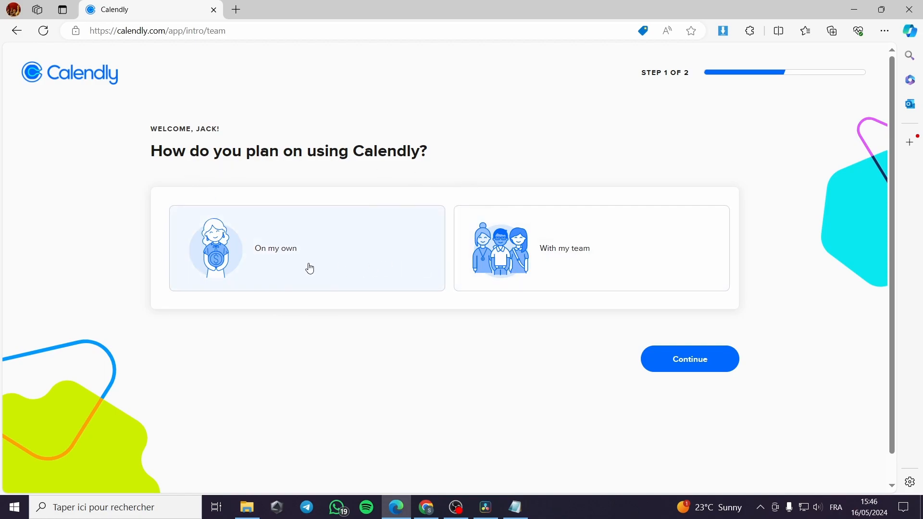
Step: Complete the onboarding with "On my own" as the usage and "Consulting" as the kind of work, and dismiss the Get started guide
{"action": "left_click", "coordinate": [373, 254]}
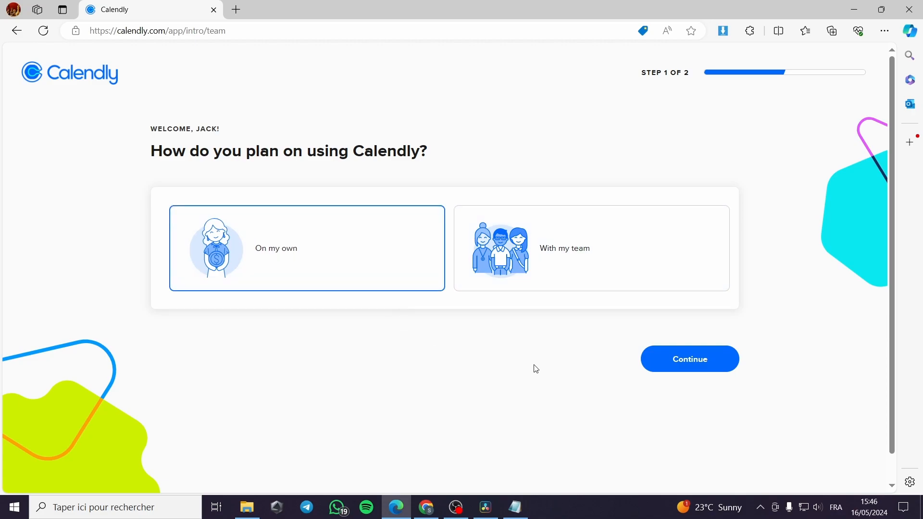
{"action": "left_click", "coordinate": [702, 362]}
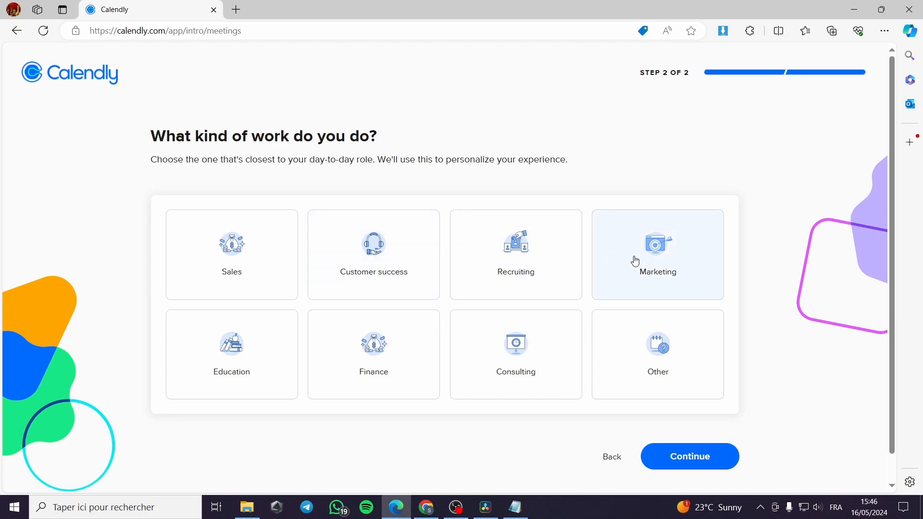
{"action": "left_click", "coordinate": [500, 367]}
{"action": "left_click", "coordinate": [709, 465]}
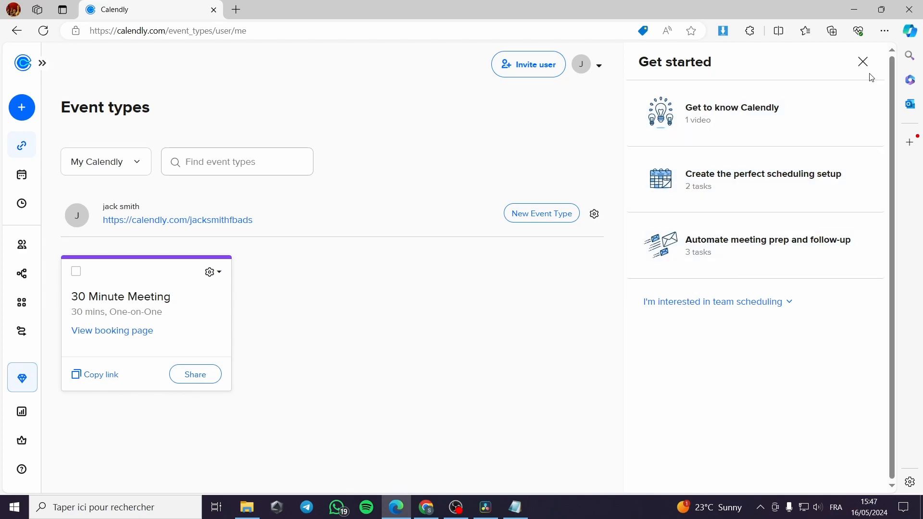
{"action": "left_click", "coordinate": [862, 61]}
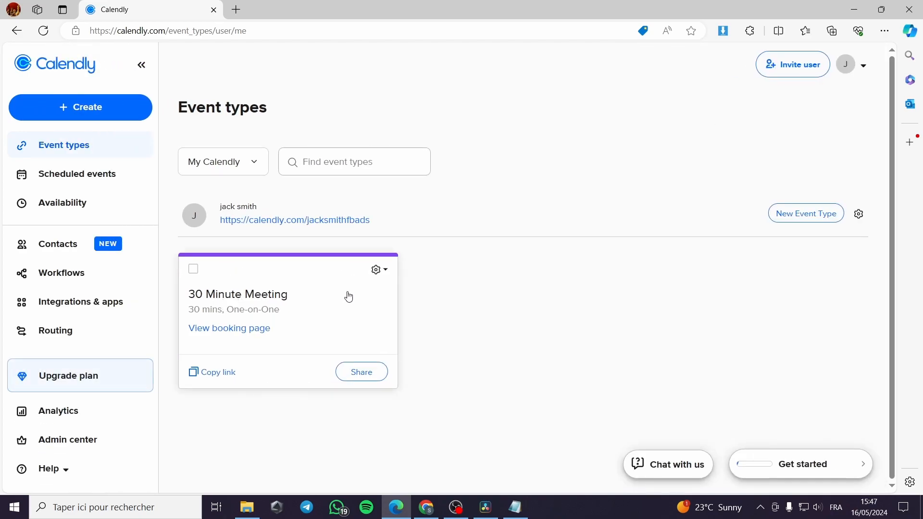
Step: Start a new Group event type with the account owner as host
{"action": "left_click", "coordinate": [71, 109]}
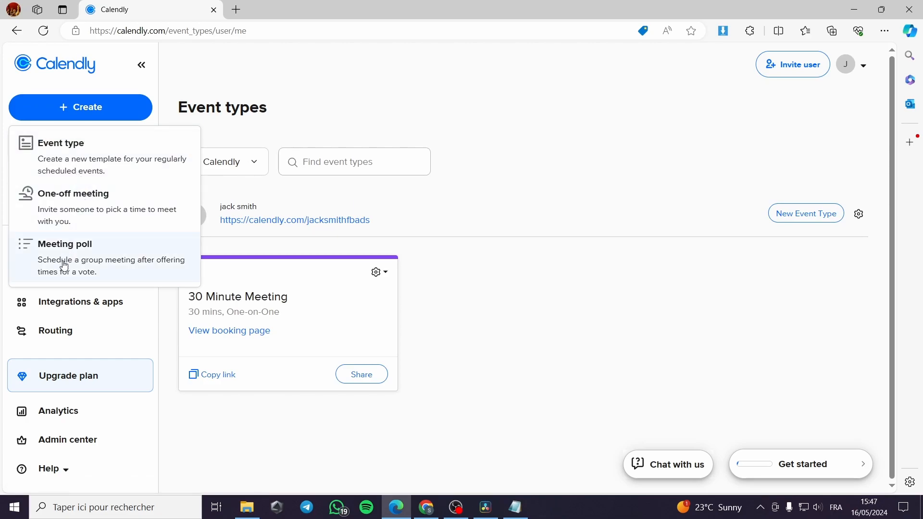
{"action": "left_click", "coordinate": [79, 152]}
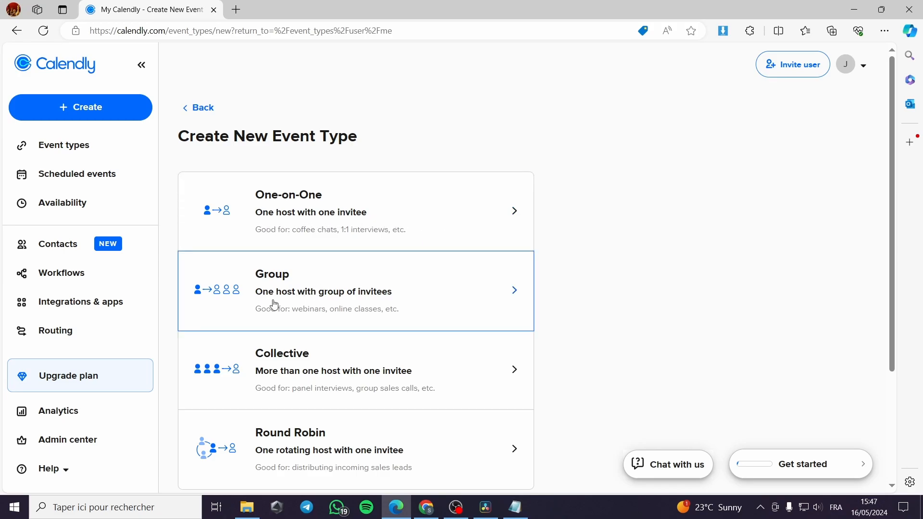
{"action": "scroll", "coordinate": [433, 298], "scroll_direction": "down", "scroll_amount": 3}
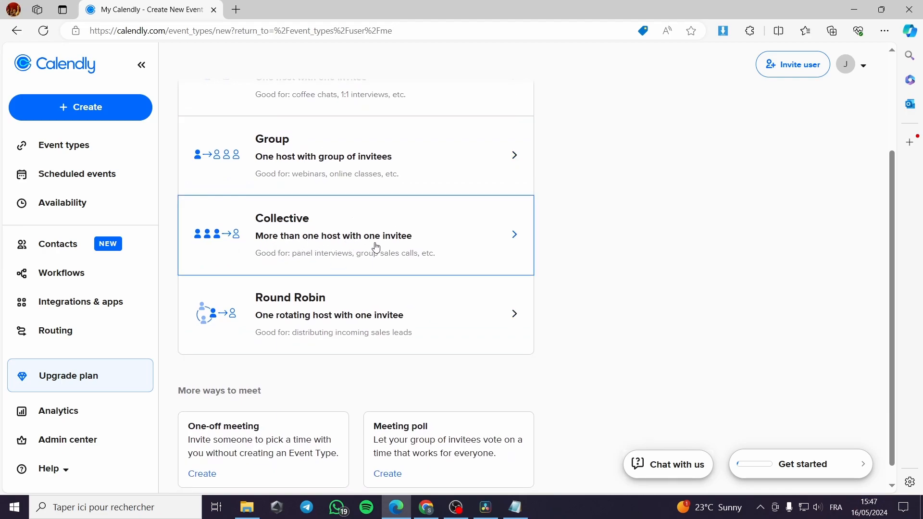
{"action": "scroll", "coordinate": [295, 323], "scroll_direction": "up", "scroll_amount": 3}
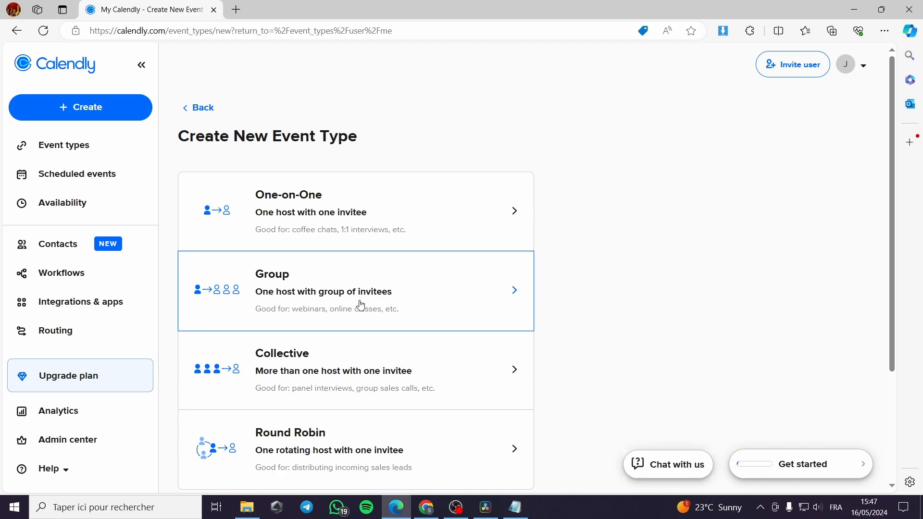
{"action": "left_click", "coordinate": [357, 287]}
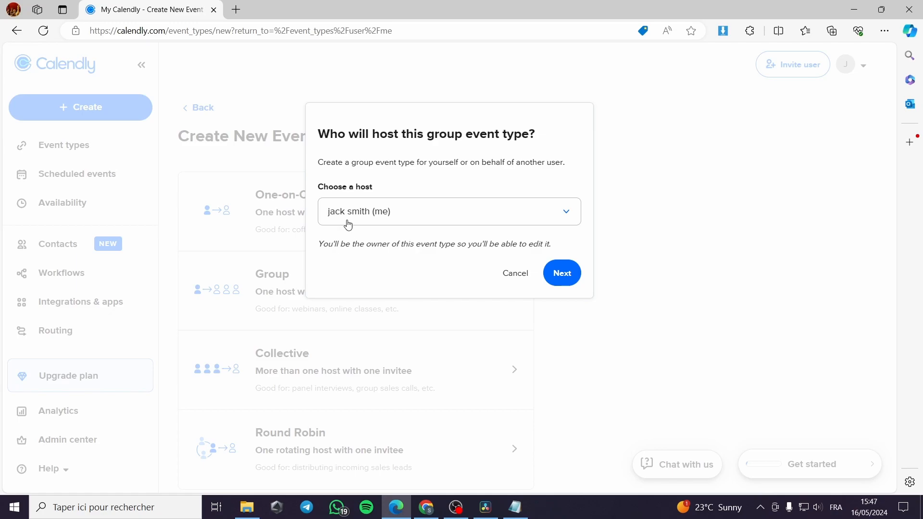
{"action": "left_click", "coordinate": [398, 219]}
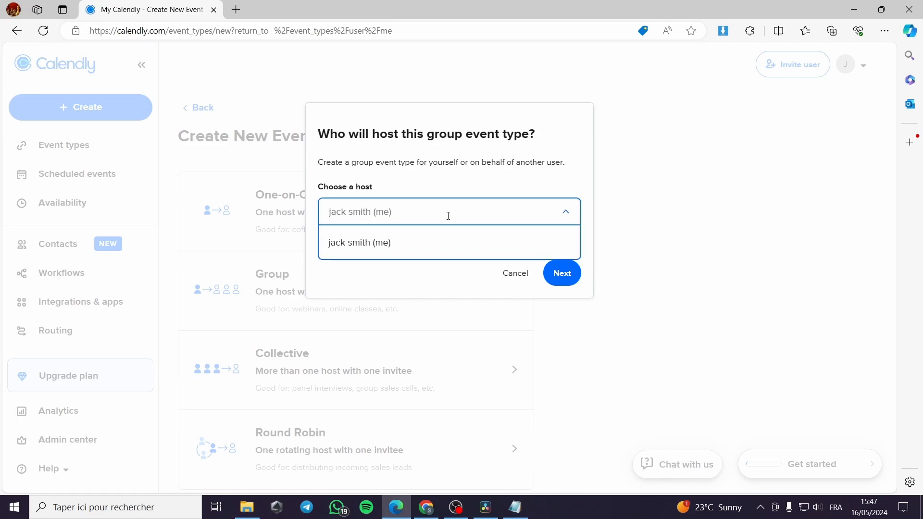
{"action": "left_click", "coordinate": [379, 253]}
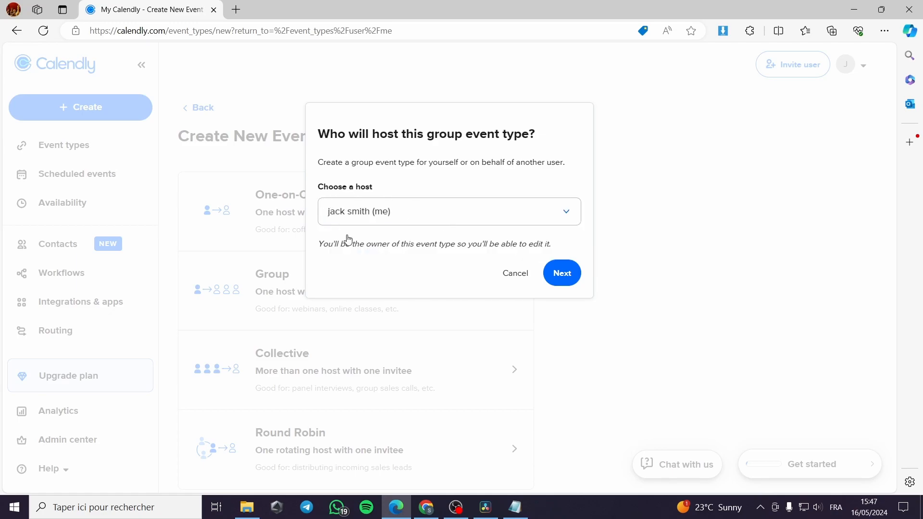
{"action": "left_click", "coordinate": [558, 271]}
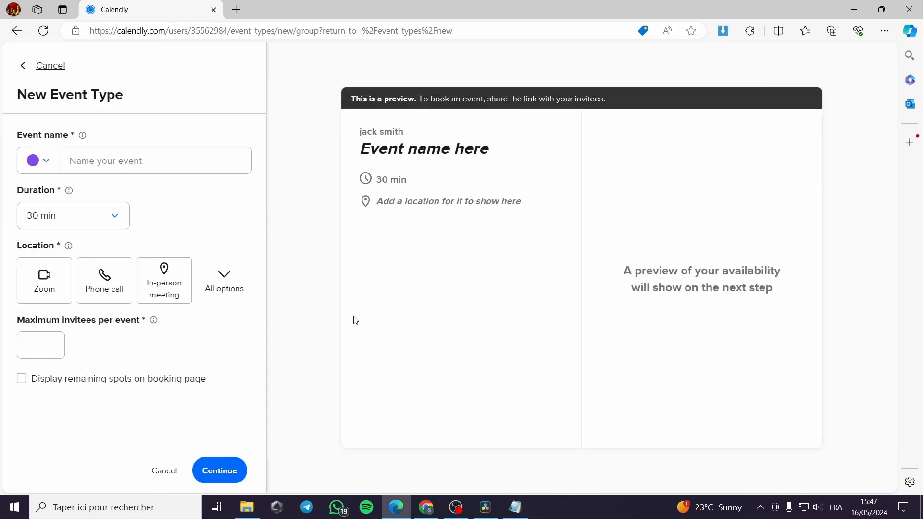
Step: Set the event color to blue and name the event with the host's full name followed by "event"
{"action": "left_click", "coordinate": [52, 168]}
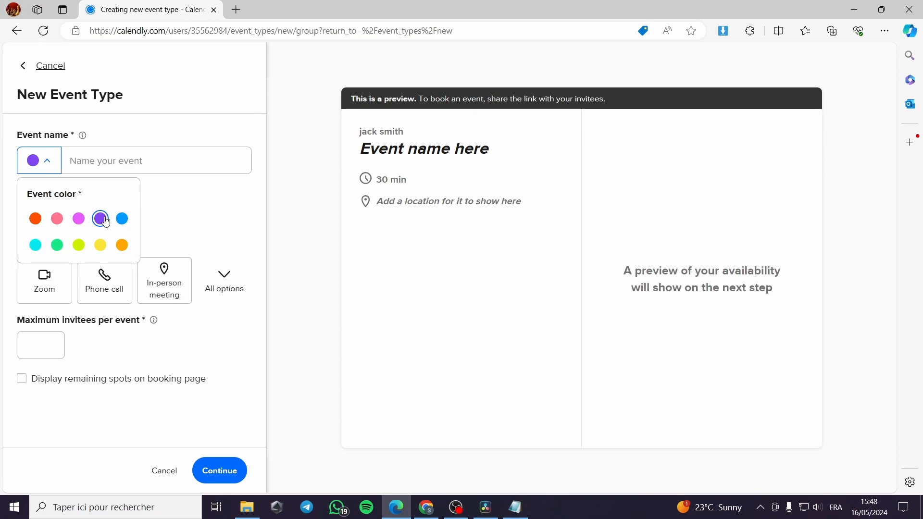
{"action": "left_click", "coordinate": [122, 219]}
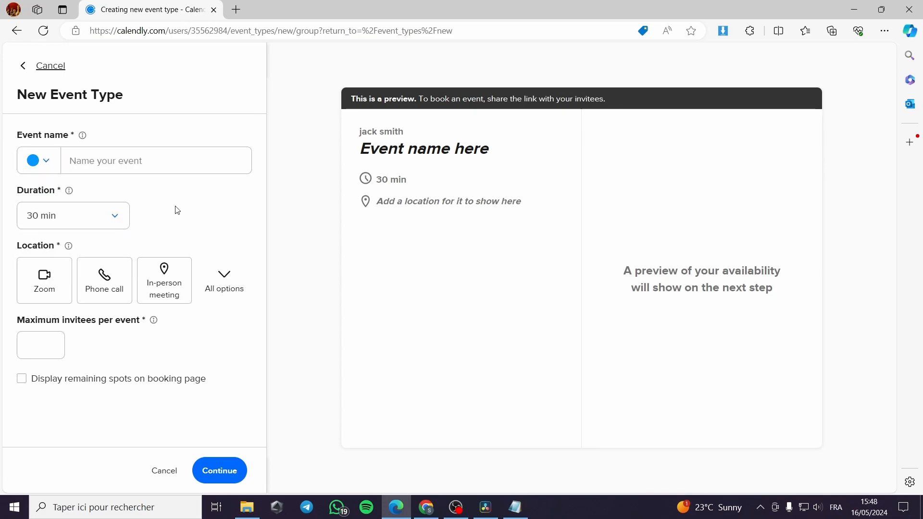
{"action": "left_click", "coordinate": [151, 156]}
{"action": "left_click", "coordinate": [119, 206]}
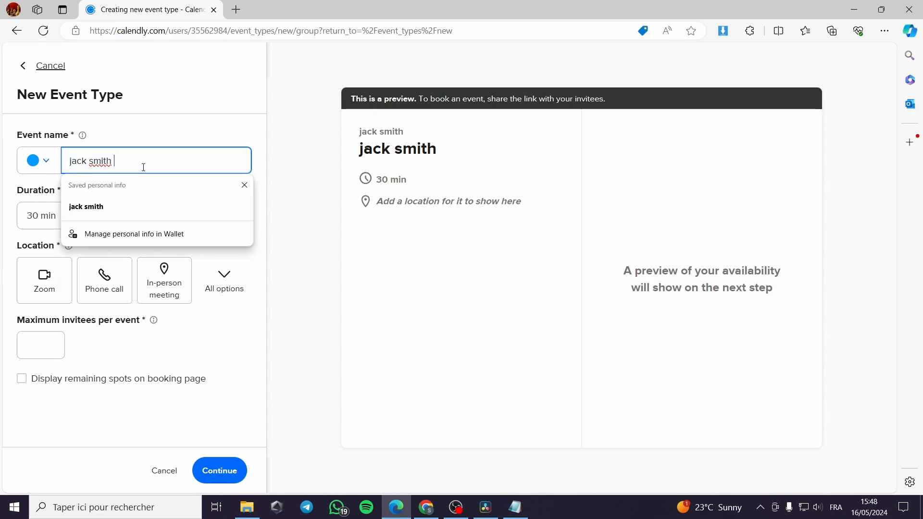
{"action": "type", "text": "event"}
Step: Check the duration choices and the additional location options offered for the new event type
{"action": "left_click", "coordinate": [113, 215]}
{"action": "left_click", "coordinate": [159, 236]}
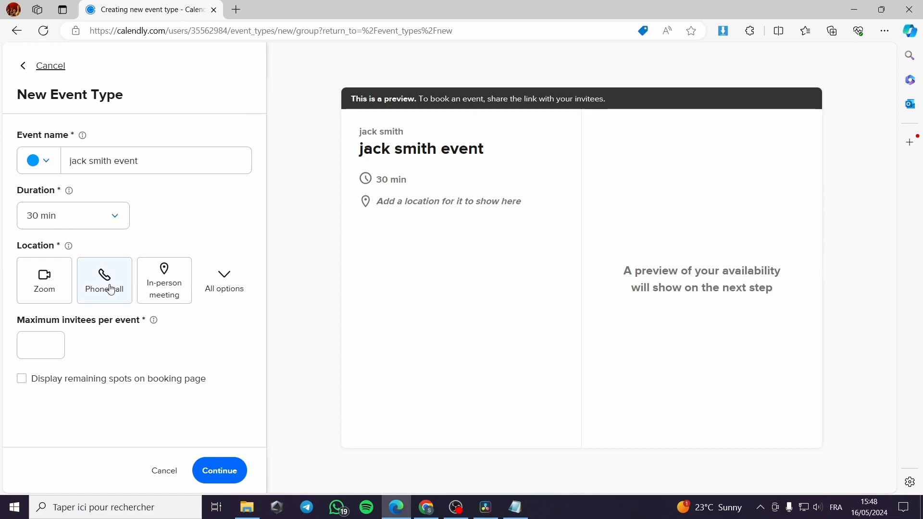
{"action": "left_click", "coordinate": [224, 275]}
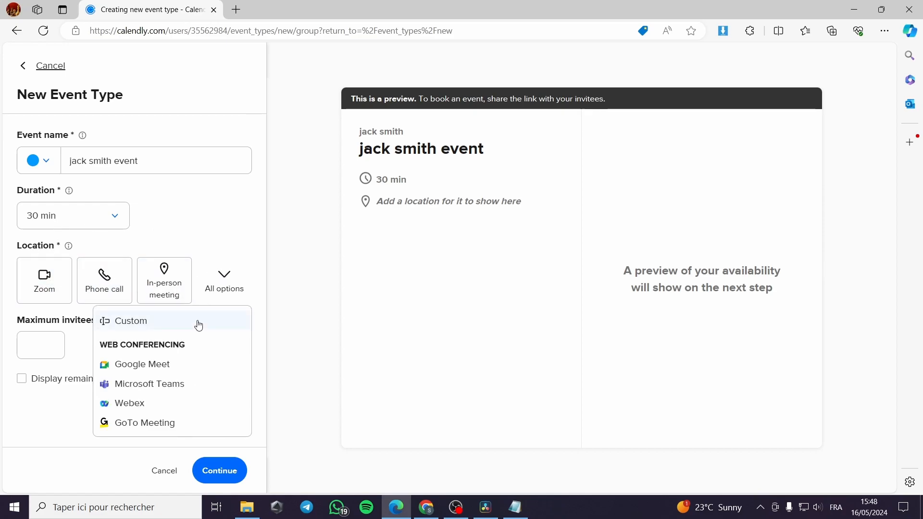
{"action": "left_click", "coordinate": [229, 281]}
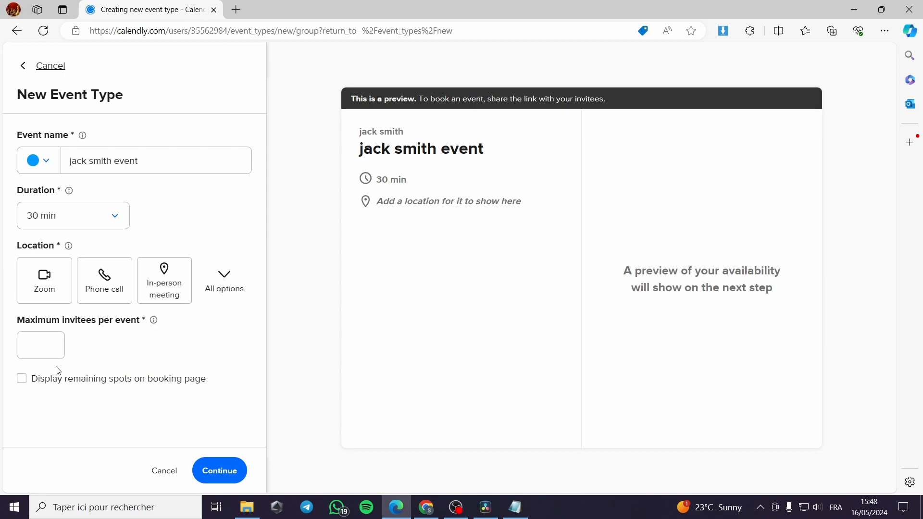
Step: Limit the event to 10 invitees, enable displaying remaining spots on the booking page, and create the event type
{"action": "left_click", "coordinate": [44, 346]}
{"action": "type", "text": "10"}
{"action": "left_click", "coordinate": [185, 380]}
{"action": "left_click", "coordinate": [210, 468]}
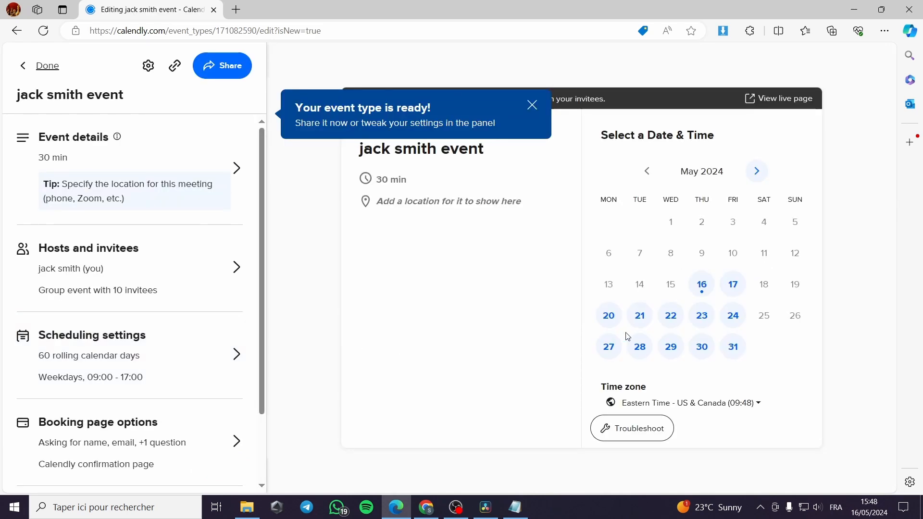
{"action": "left_click", "coordinate": [531, 106]}
{"action": "left_click", "coordinate": [377, 151]}
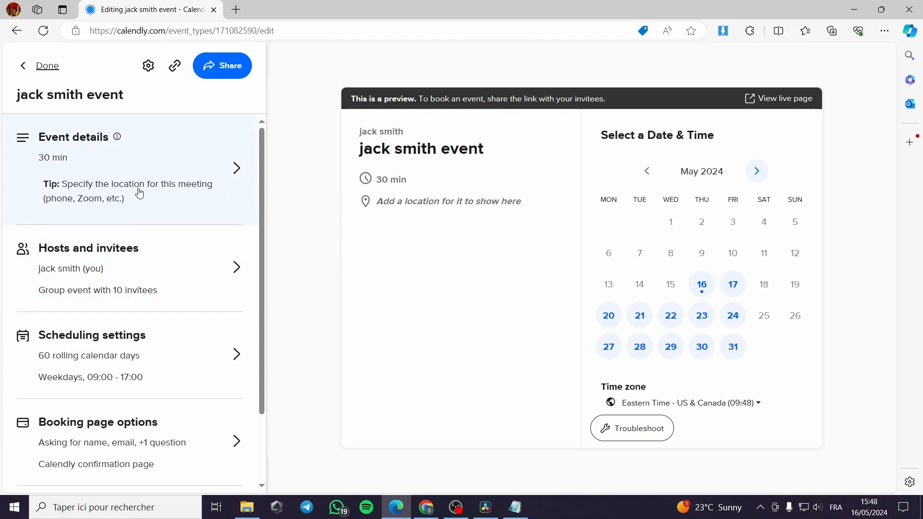
Step: In the event's scheduling settings, let invitees schedule up to 10 weekdays into the future
{"action": "left_click", "coordinate": [63, 344]}
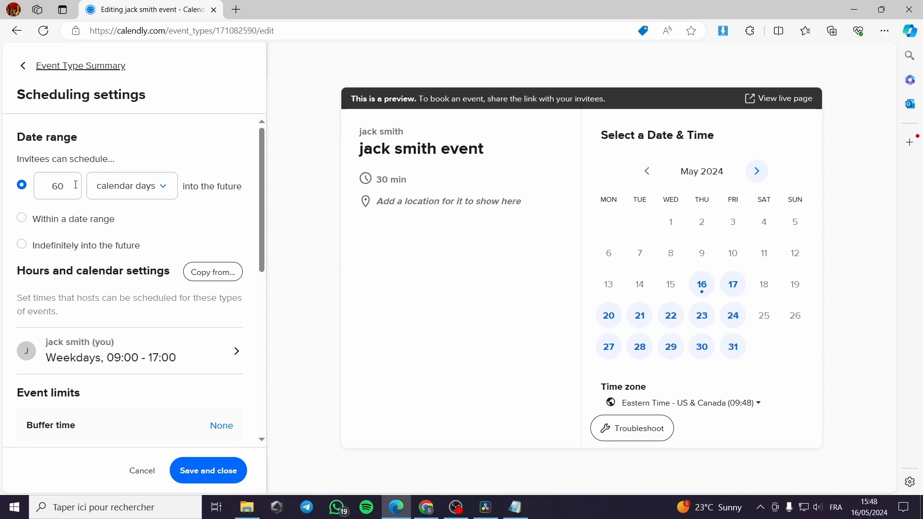
{"action": "left_click", "coordinate": [160, 190]}
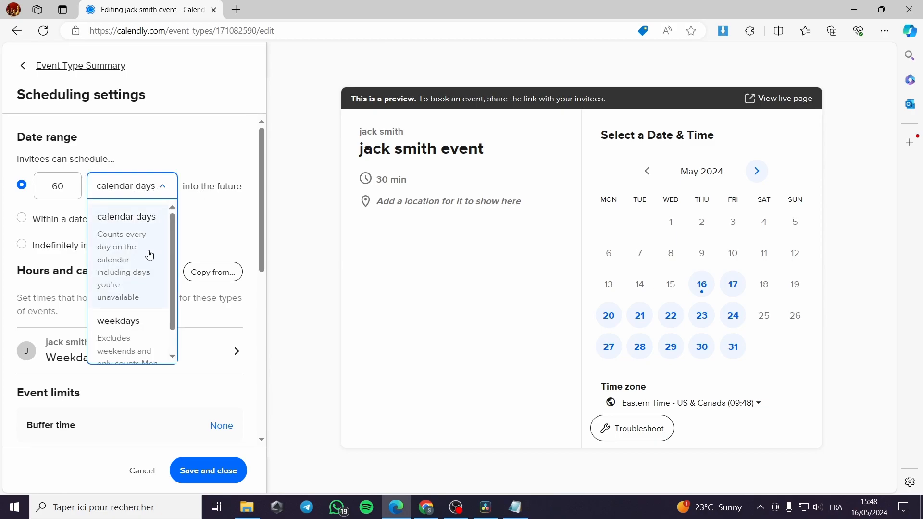
{"action": "scroll", "coordinate": [150, 256], "scroll_direction": "down", "scroll_amount": 1}
{"action": "left_click", "coordinate": [147, 319]}
{"action": "double_click", "coordinate": [48, 189]}
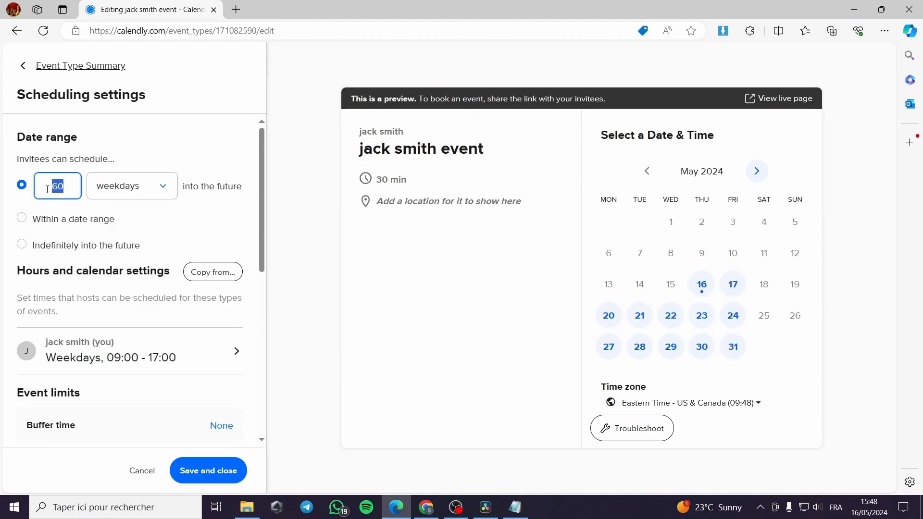
{"action": "type", "text": "10"}
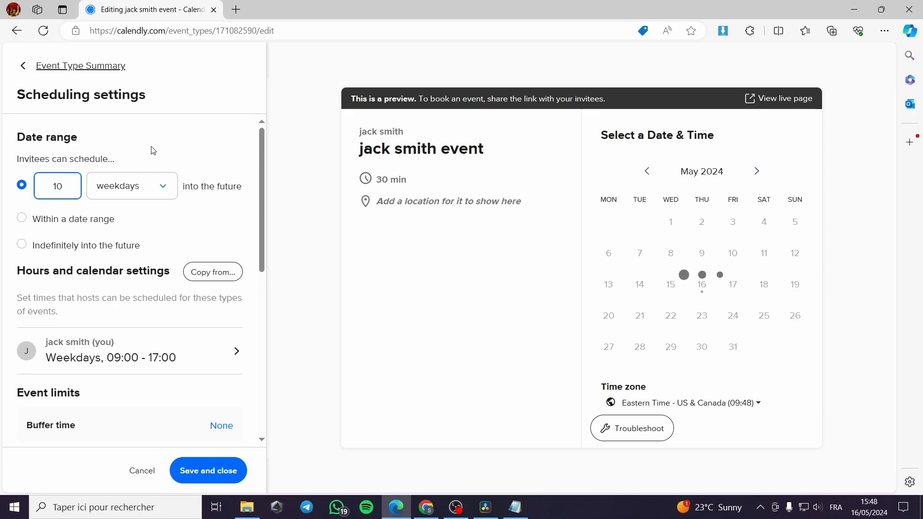
{"action": "left_click", "coordinate": [153, 150]}
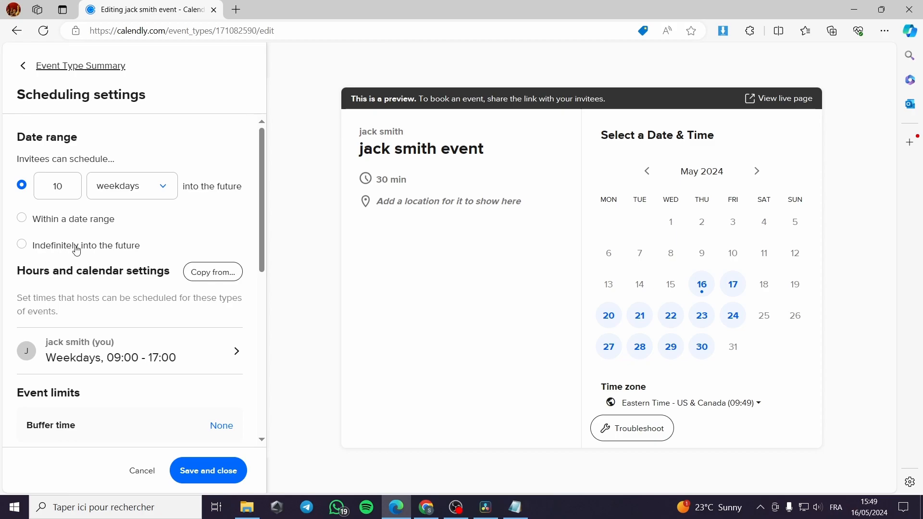
{"action": "scroll", "coordinate": [176, 243], "scroll_direction": "down", "scroll_amount": 1}
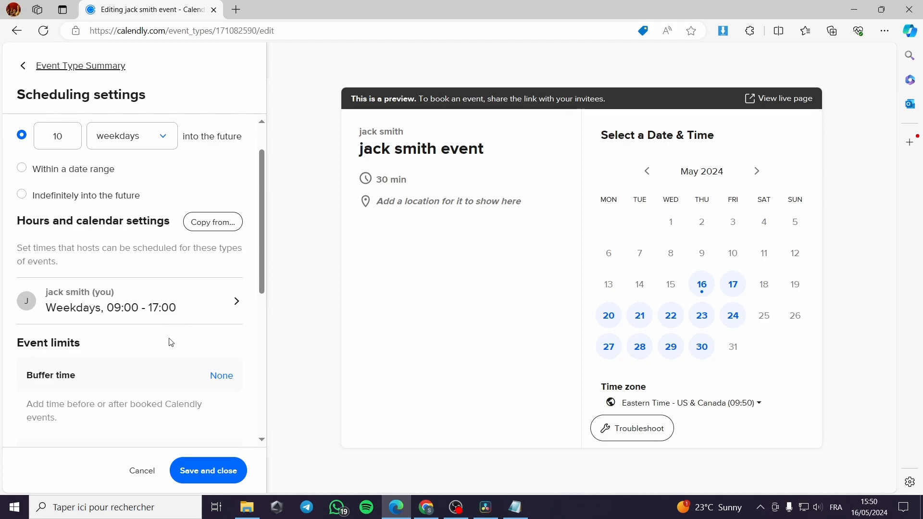
Step: Open the host's available hours and start editing the working hours schedule for this event type only
{"action": "left_click", "coordinate": [78, 317]}
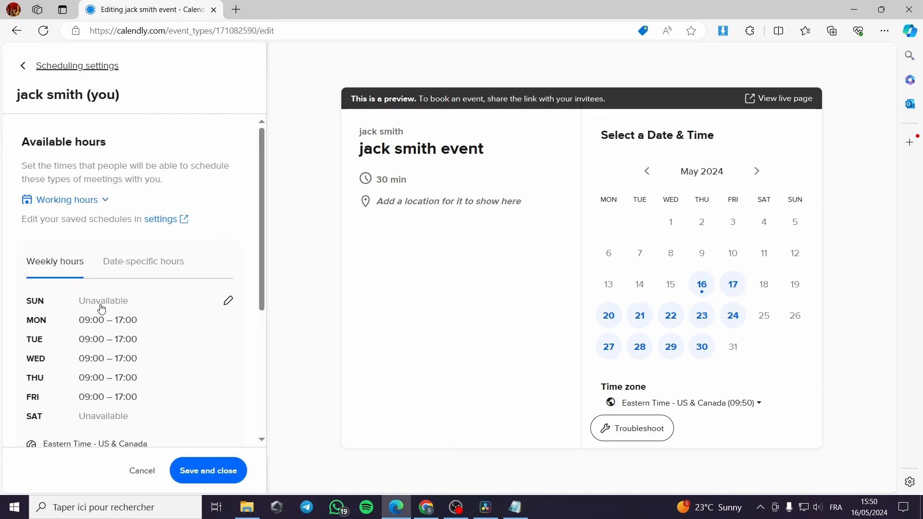
{"action": "left_click", "coordinate": [230, 301]}
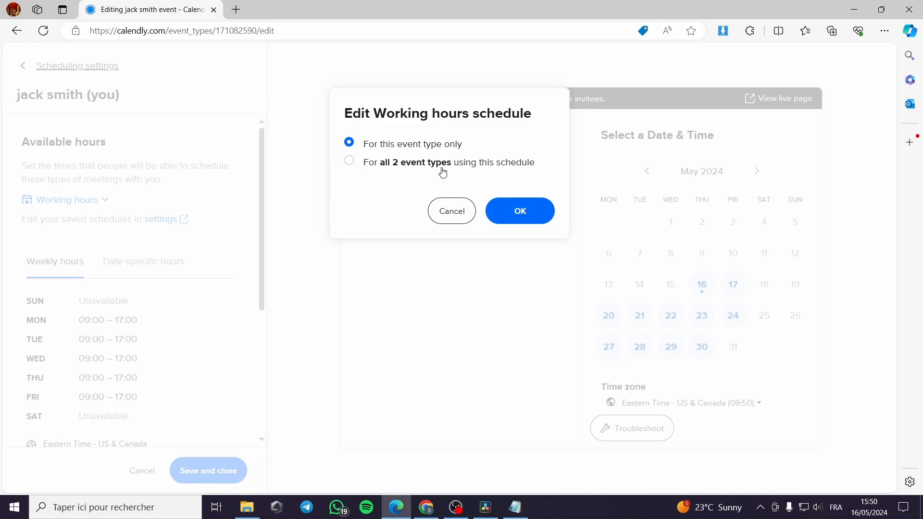
{"action": "left_click", "coordinate": [461, 215]}
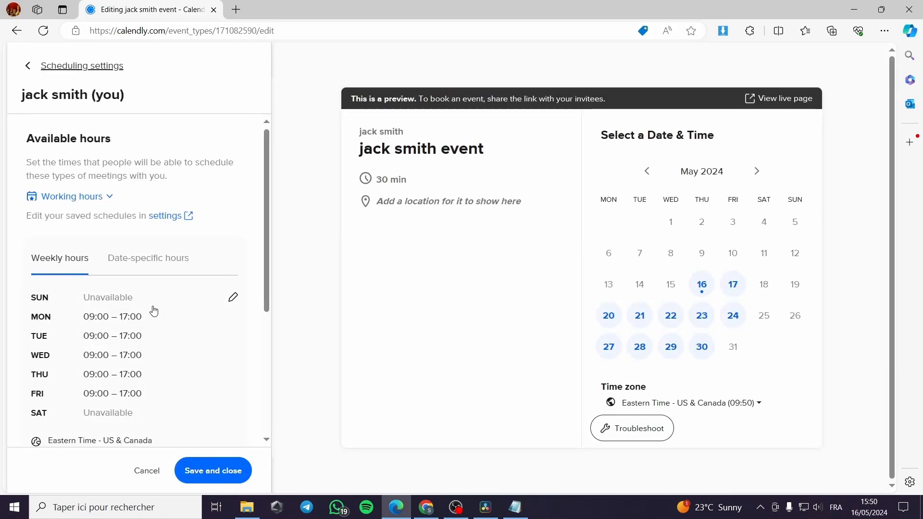
{"action": "left_click", "coordinate": [121, 319]}
{"action": "left_click", "coordinate": [520, 212]}
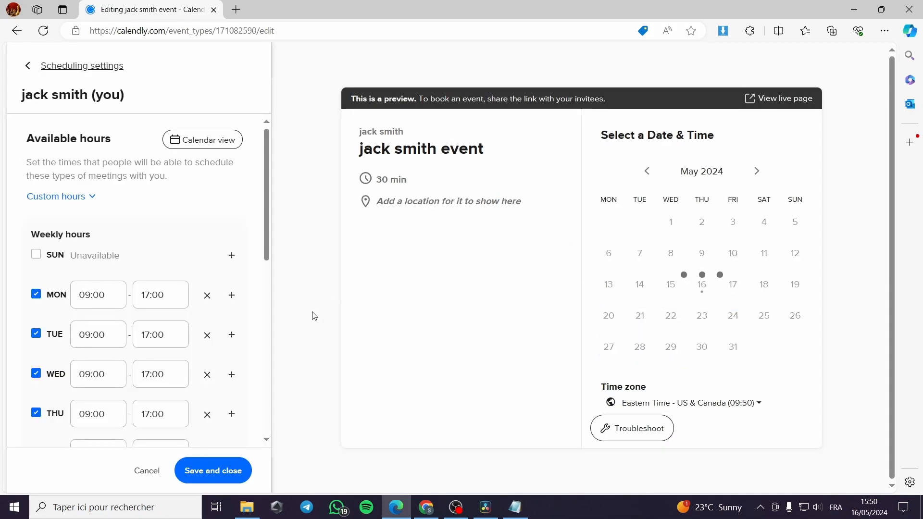
Step: Make Sunday available in the weekly hours and set its end time to 12:00
{"action": "left_click", "coordinate": [37, 254]}
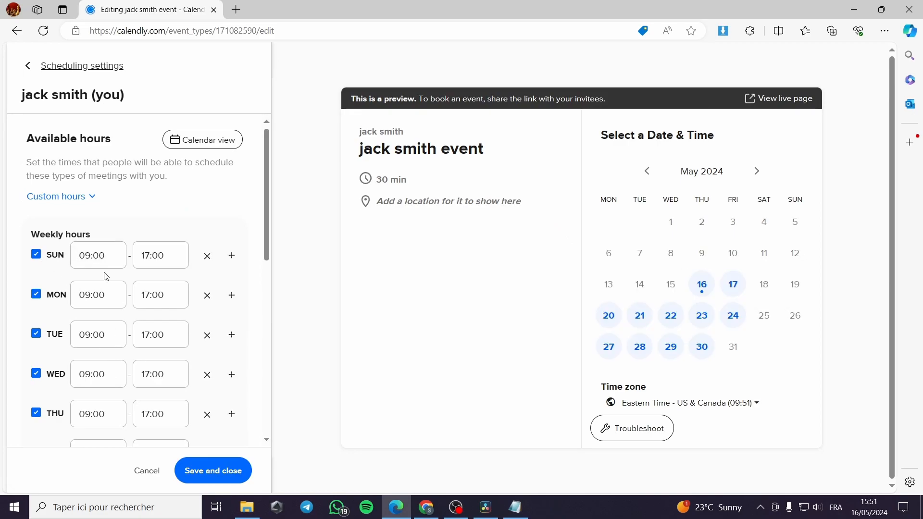
{"action": "left_click", "coordinate": [36, 254]}
{"action": "left_click", "coordinate": [37, 254]}
{"action": "left_click_drag", "start_coordinate": [85, 255], "coordinate": [90, 256]}
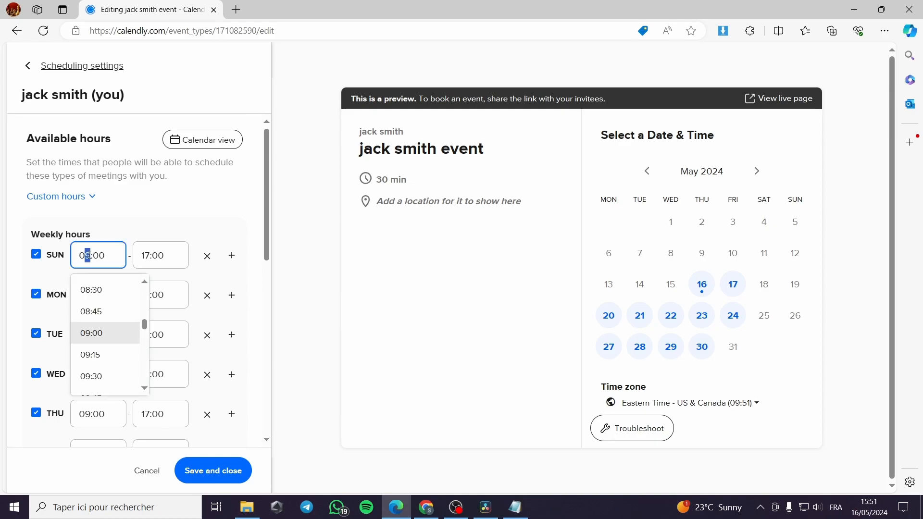
{"action": "left_click", "coordinate": [159, 255]}
{"action": "left_click_drag", "start_coordinate": [164, 255], "coordinate": [147, 255]}
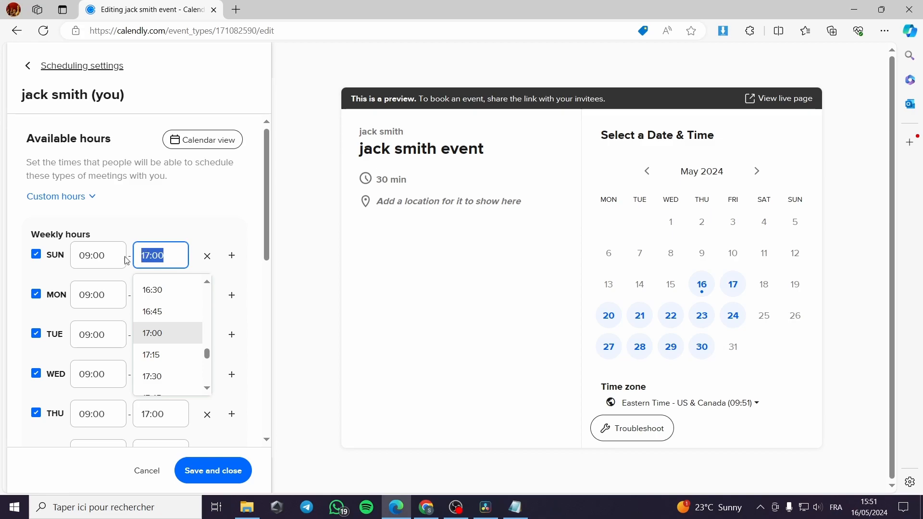
{"action": "type", "text": "12"}
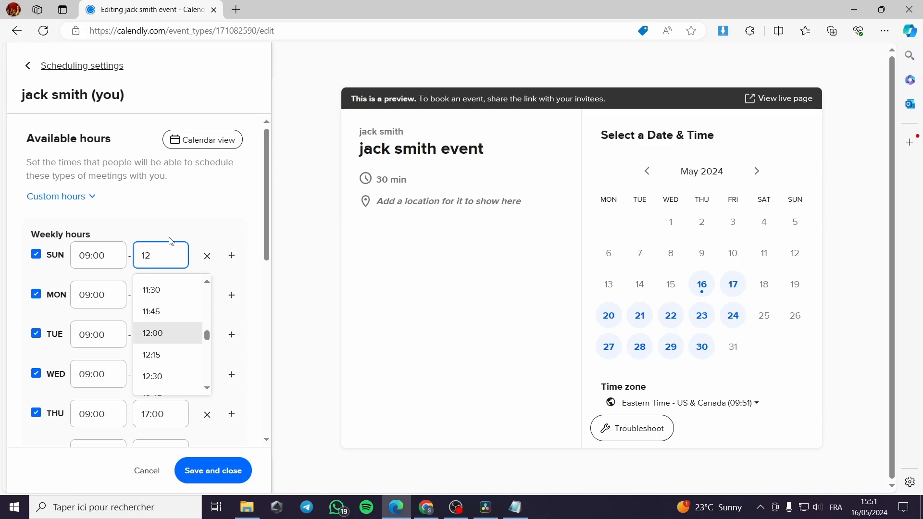
{"action": "key", "text": "Return"}
Step: Set the end times of Monday and Tuesday to 12:00
{"action": "left_click_drag", "start_coordinate": [140, 294], "coordinate": [150, 295]}
{"action": "type", "text": "12:00"}
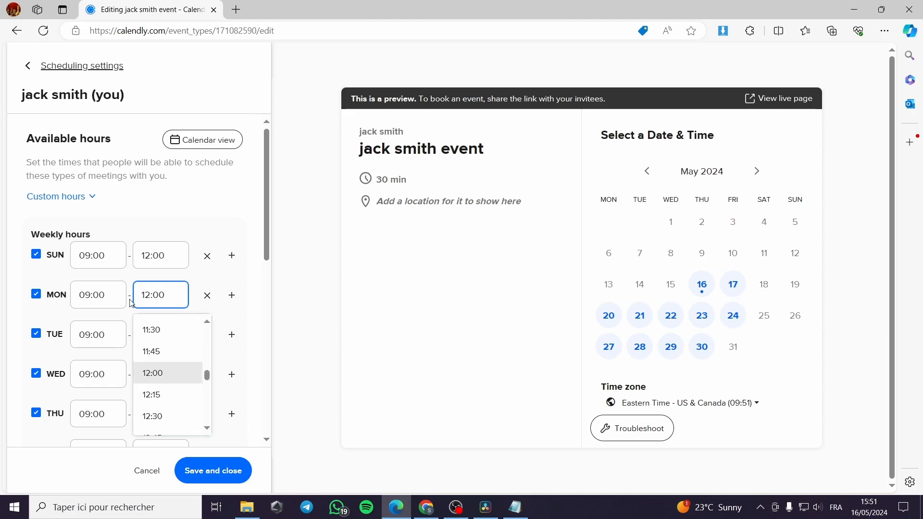
{"action": "left_click", "coordinate": [118, 335]}
{"action": "double_click", "coordinate": [142, 335]}
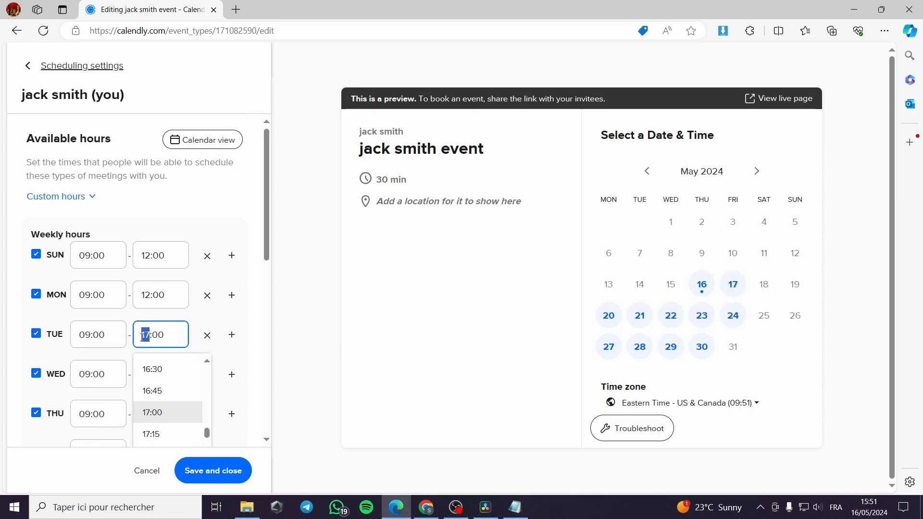
{"action": "type", "text": "23"}
{"action": "key", "text": "BackSpace"}
{"action": "key", "text": "BackSpace"}
{"action": "type", "text": "12"}
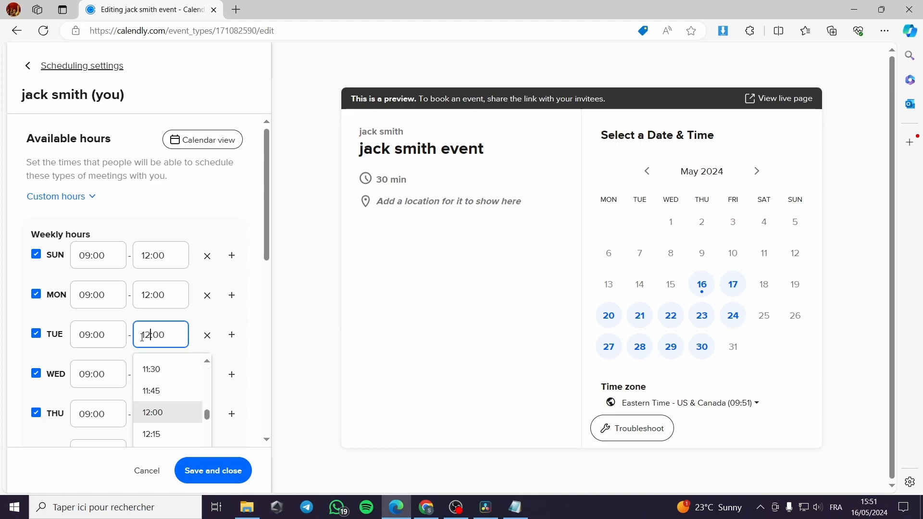
Step: Set the end times of Wednesday and Thursday to 12:00
{"action": "scroll", "coordinate": [110, 369], "scroll_direction": "down", "scroll_amount": 2}
{"action": "left_click", "coordinate": [138, 402]}
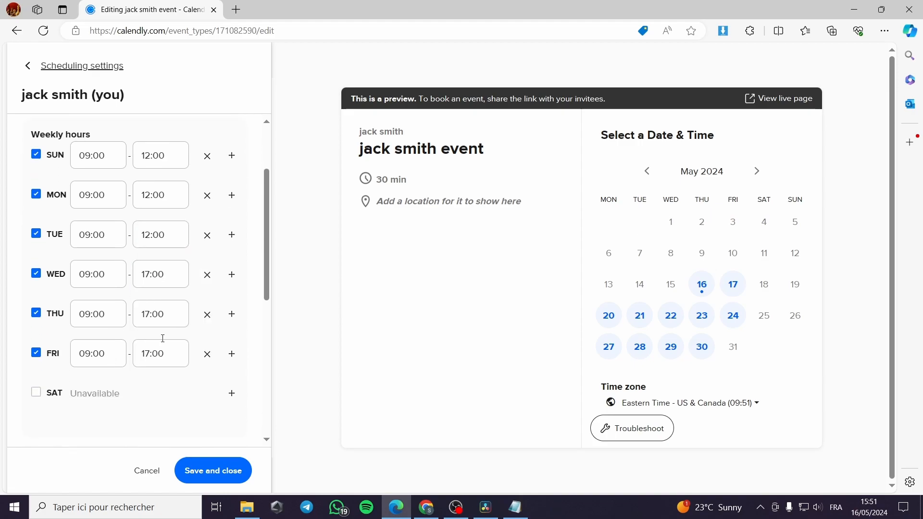
{"action": "left_click", "coordinate": [151, 278]}
{"action": "type", "text": "12"}
{"action": "left_click", "coordinate": [123, 295]}
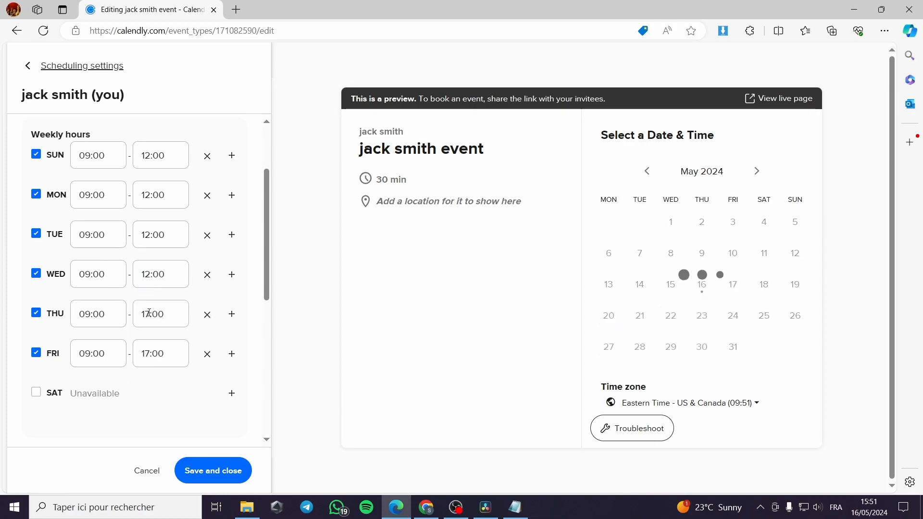
{"action": "left_click", "coordinate": [150, 313]}
{"action": "type", "text": "12"}
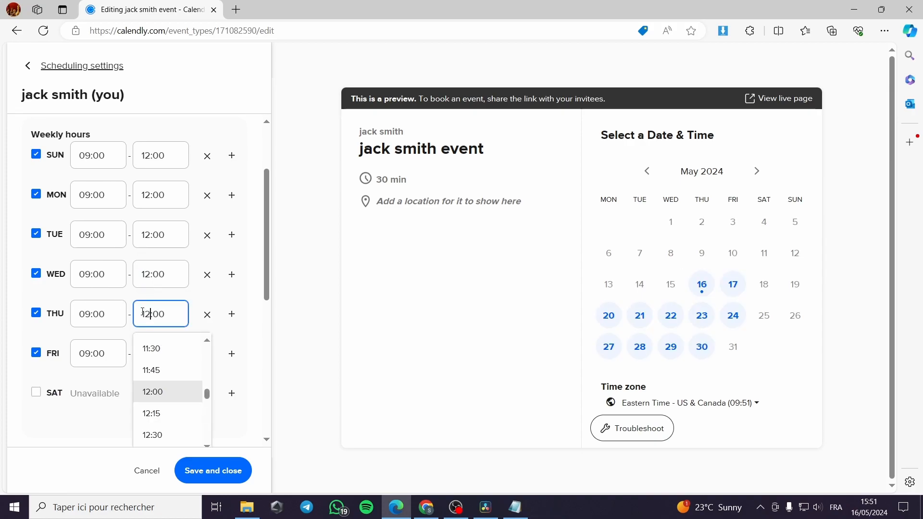
{"action": "left_click", "coordinate": [132, 348]}
Step: Set Friday's end time to 12:00
{"action": "left_click", "coordinate": [145, 354]}
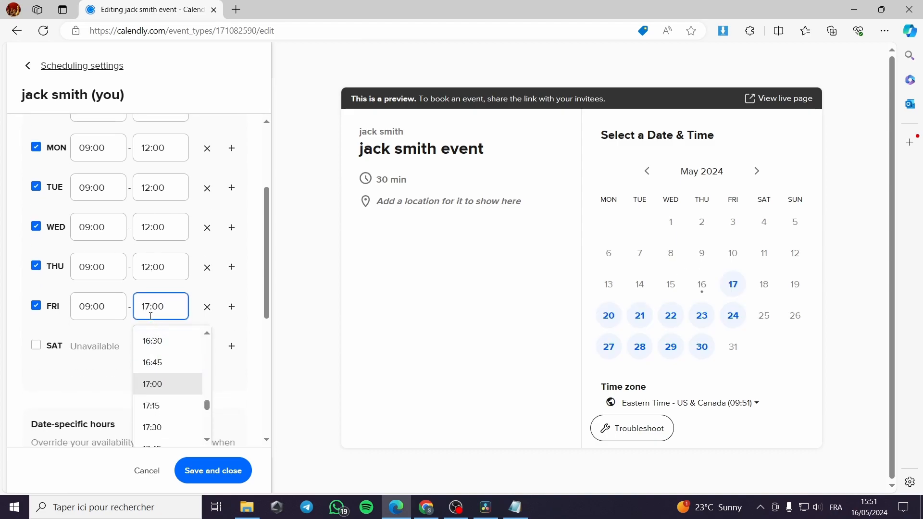
{"action": "left_click", "coordinate": [149, 306]}
{"action": "type", "text": "12"}
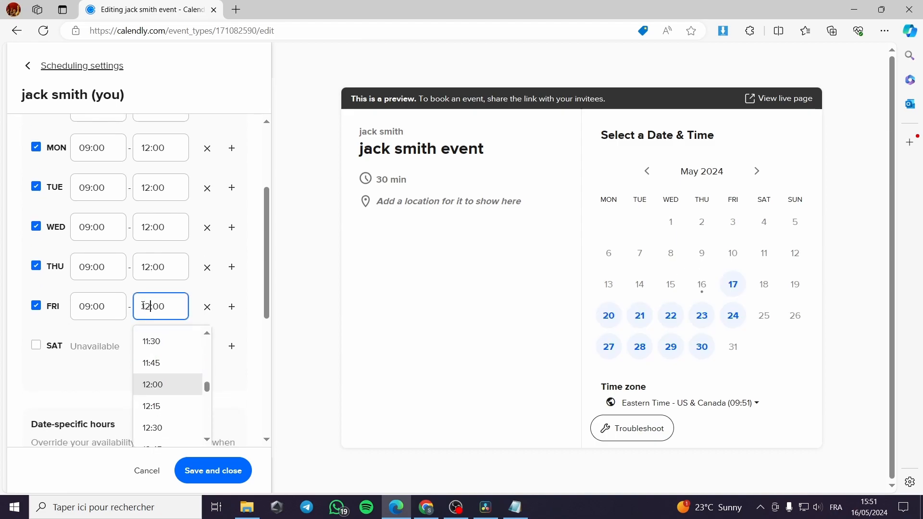
{"action": "left_click", "coordinate": [120, 340]}
{"action": "scroll", "coordinate": [116, 342], "scroll_direction": "up", "scroll_amount": 1}
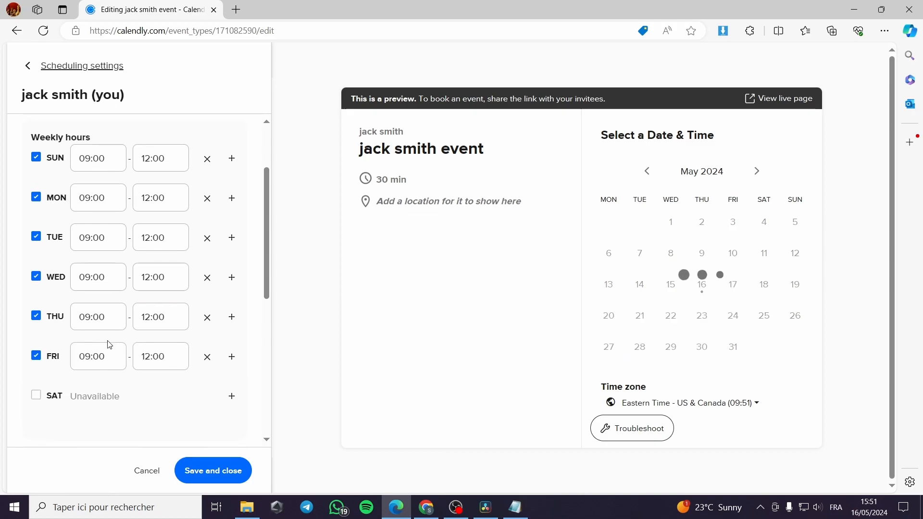
Step: Keep Friday available and set its end time to 10:00
{"action": "left_click", "coordinate": [37, 356]}
{"action": "left_click", "coordinate": [37, 356]}
{"action": "left_click", "coordinate": [148, 357]}
{"action": "type", "text": "10"}
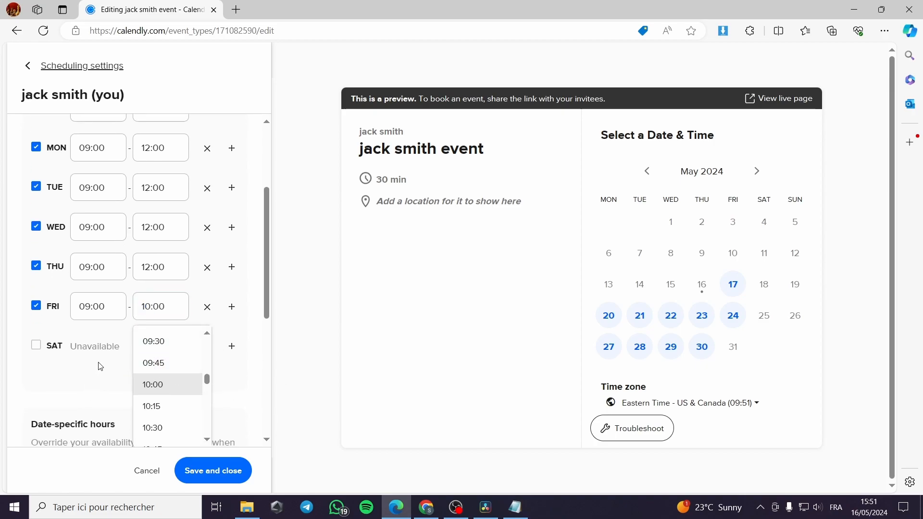
{"action": "left_click", "coordinate": [100, 367]}
{"action": "left_click", "coordinate": [148, 307]}
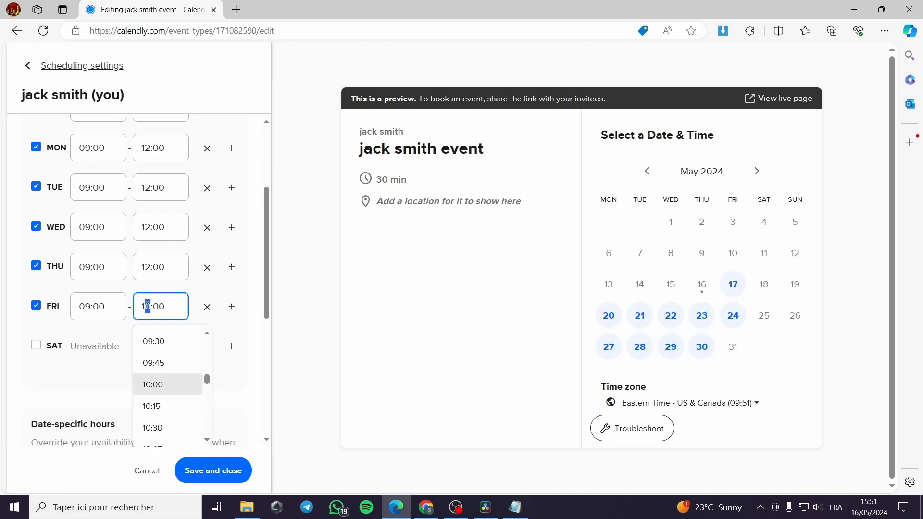
{"action": "left_click", "coordinate": [100, 381]}
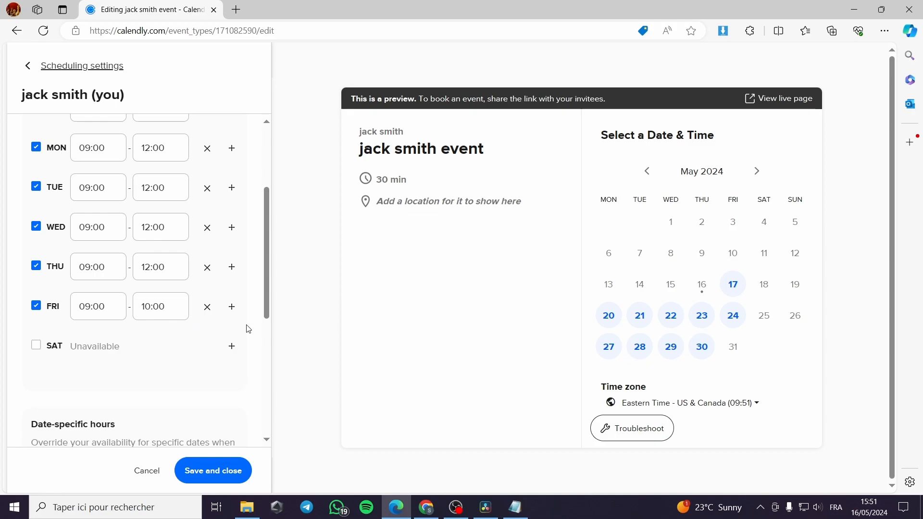
Step: Save the custom weekly hours and return to the scheduling settings
{"action": "scroll", "coordinate": [168, 372], "scroll_direction": "down", "scroll_amount": 5}
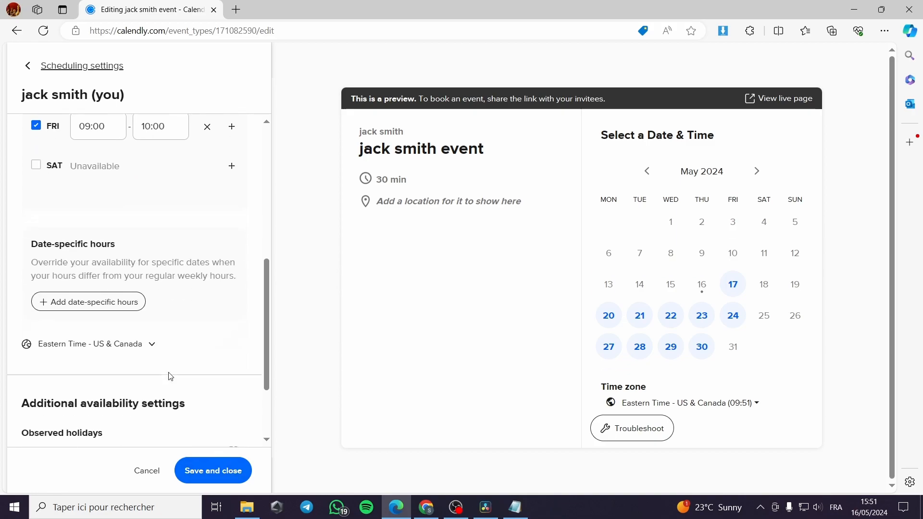
{"action": "scroll", "coordinate": [181, 391], "scroll_direction": "up", "scroll_amount": 6}
{"action": "scroll", "coordinate": [208, 408], "scroll_direction": "down", "scroll_amount": 3}
{"action": "left_click", "coordinate": [205, 469]}
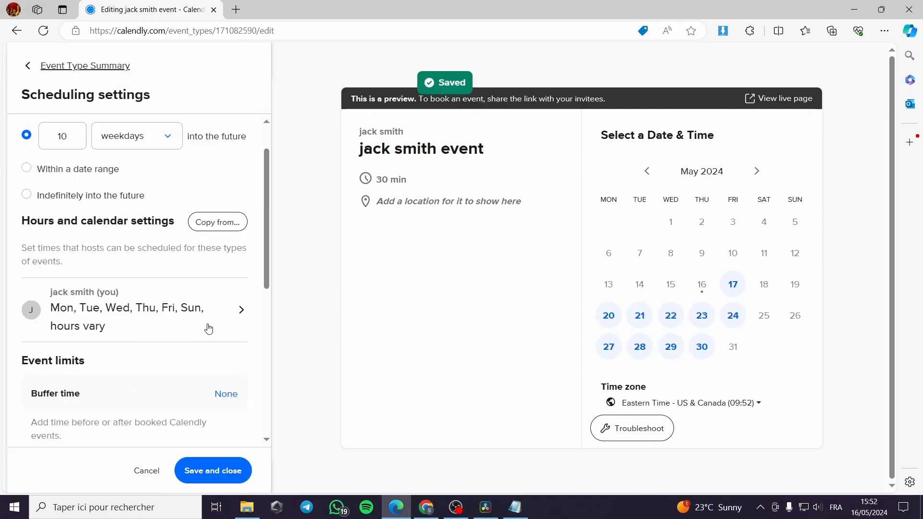
Step: Set the event's buffer time to 10 min before the event and 0 min after it
{"action": "scroll", "coordinate": [146, 309], "scroll_direction": "down", "scroll_amount": 1}
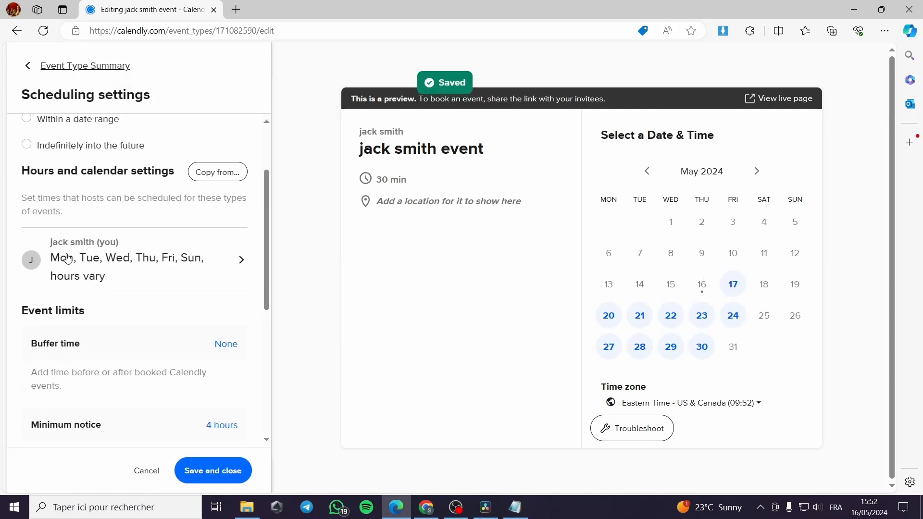
{"action": "scroll", "coordinate": [146, 308], "scroll_direction": "down", "scroll_amount": 2}
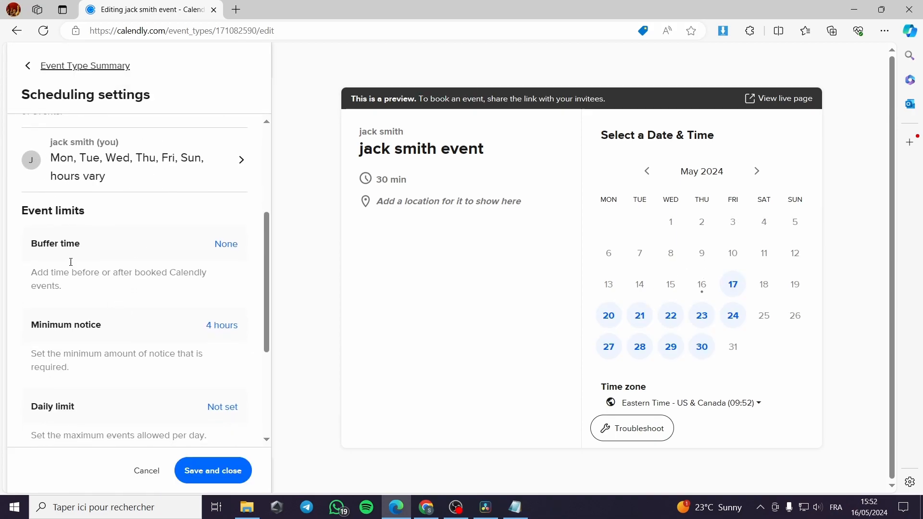
{"action": "left_click", "coordinate": [229, 245]}
{"action": "left_click", "coordinate": [184, 279]}
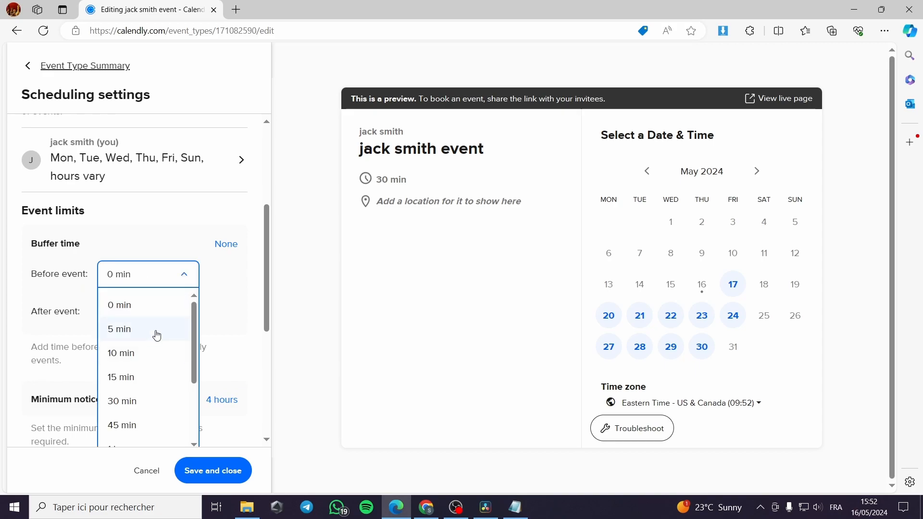
{"action": "left_click", "coordinate": [163, 362]}
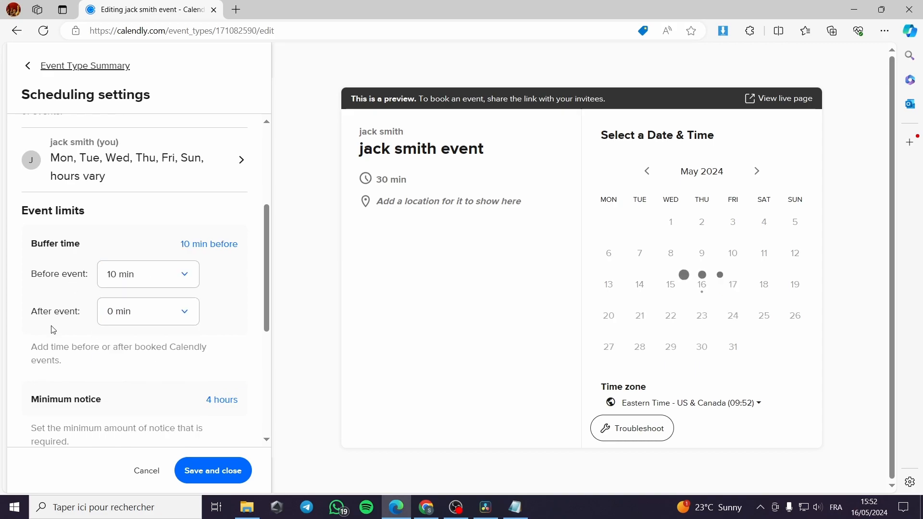
{"action": "left_click", "coordinate": [187, 317]}
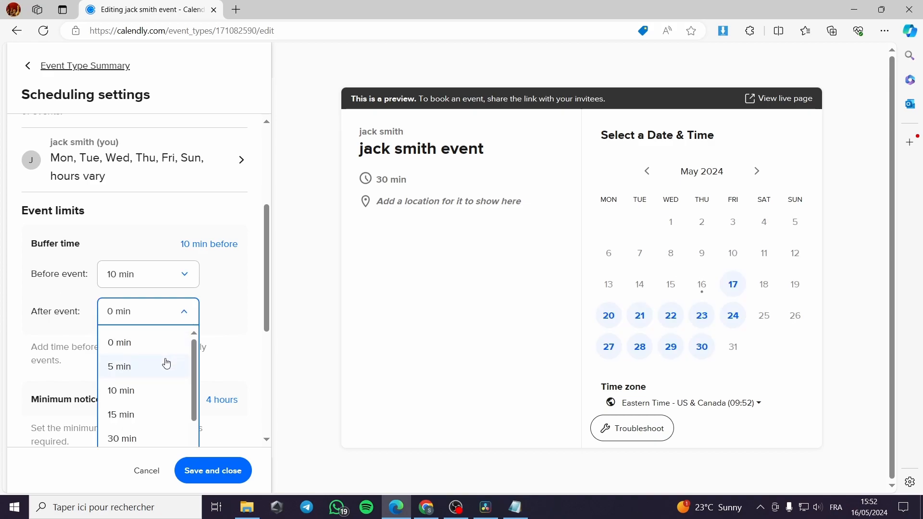
{"action": "left_click", "coordinate": [167, 342]}
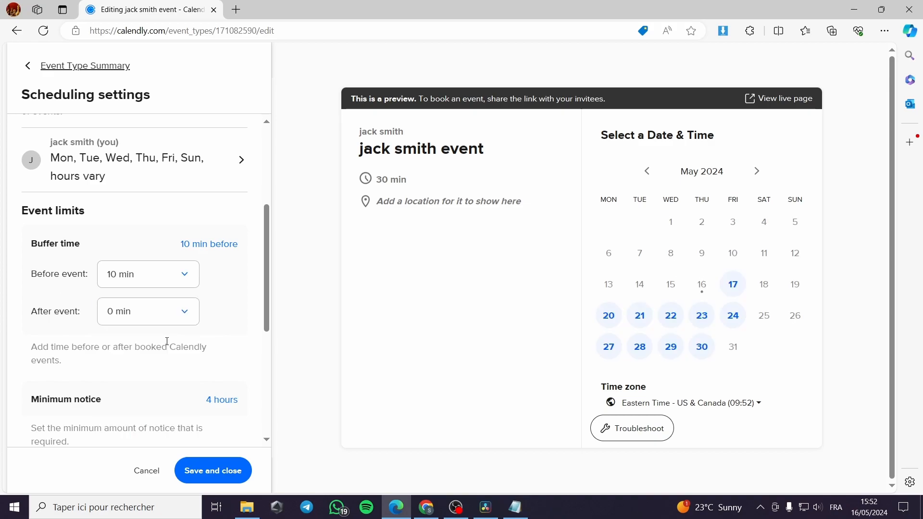
Step: Set the minimum notice so invitees can't schedule within 12 hours of an event's start time
{"action": "scroll", "coordinate": [175, 292], "scroll_direction": "down", "scroll_amount": 1}
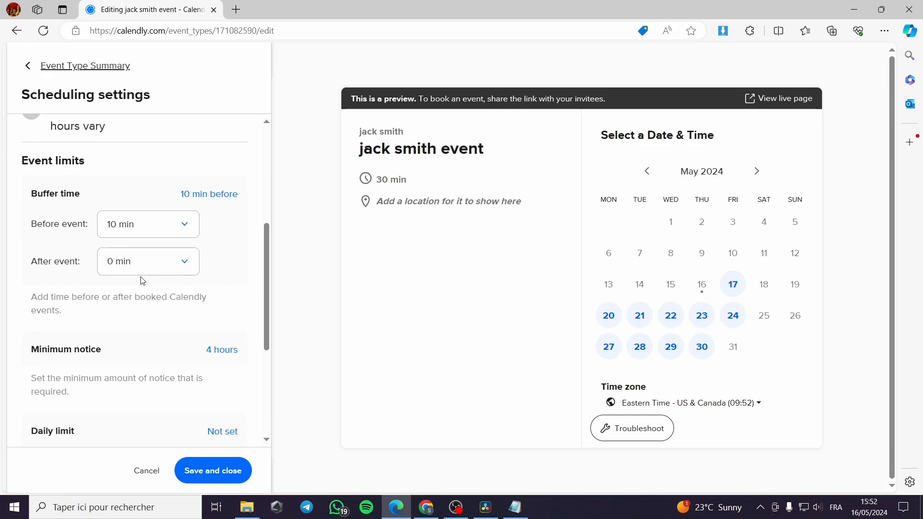
{"action": "scroll", "coordinate": [144, 280], "scroll_direction": "down", "scroll_amount": 1}
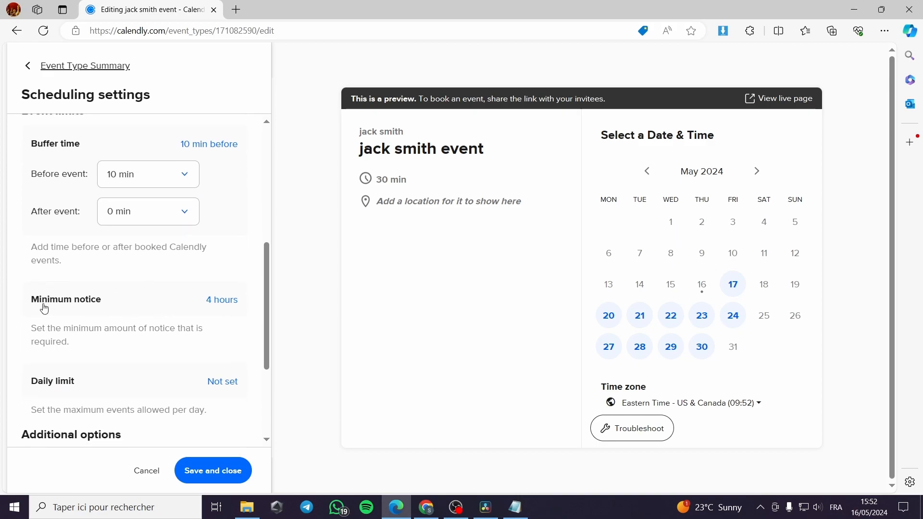
{"action": "left_click", "coordinate": [219, 302]}
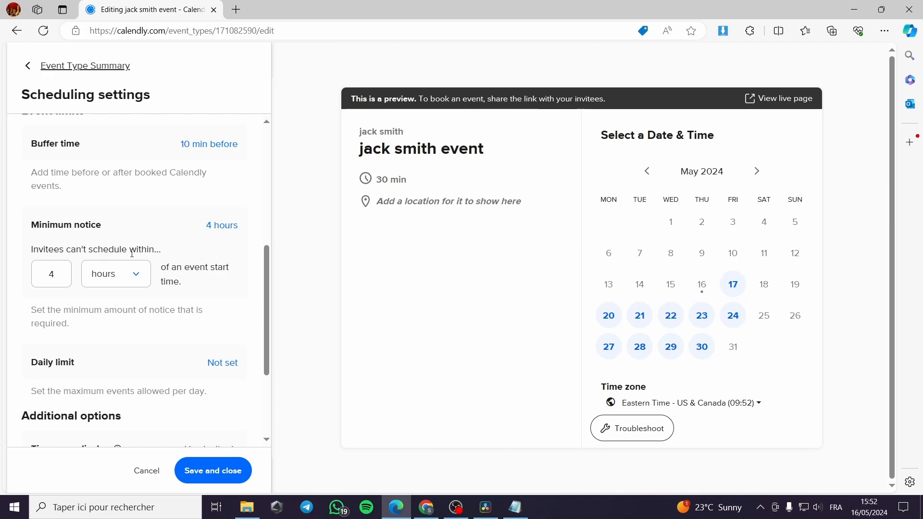
{"action": "left_click", "coordinate": [53, 273]}
{"action": "double_click", "coordinate": [50, 274]}
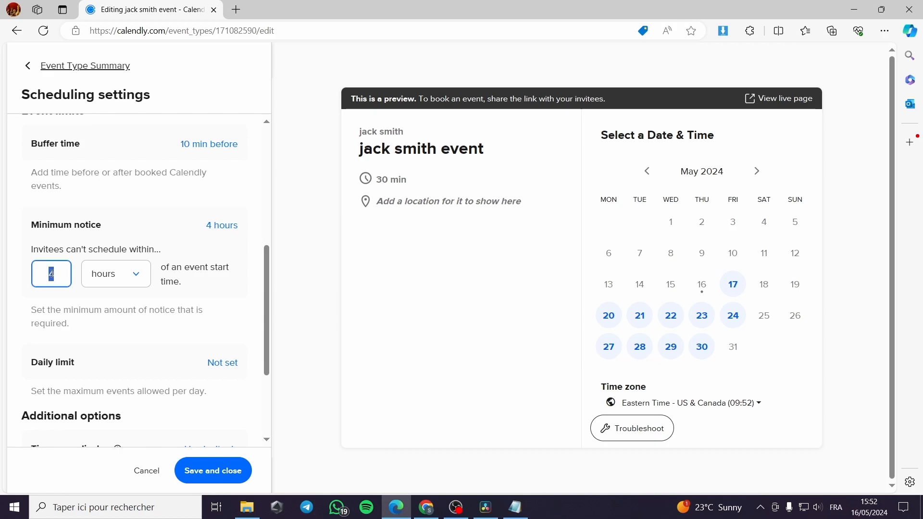
{"action": "type", "text": "12"}
{"action": "left_click", "coordinate": [131, 272]}
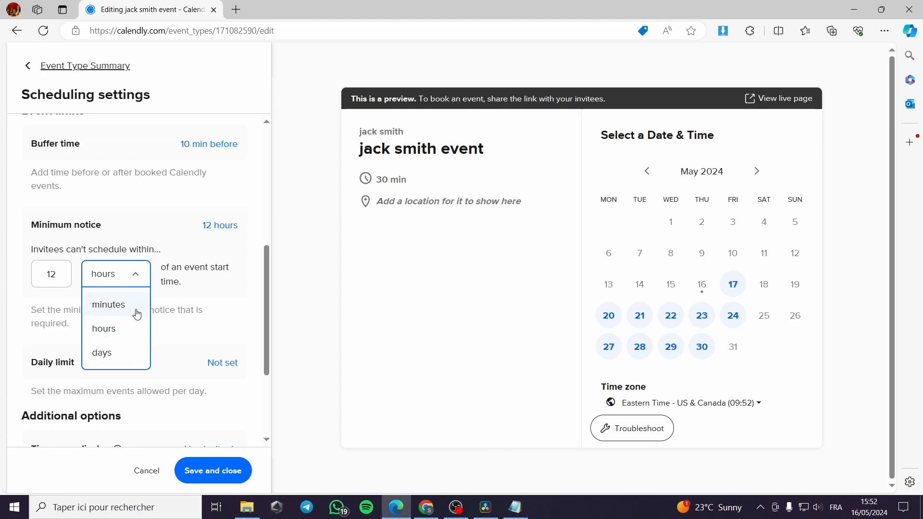
{"action": "left_click", "coordinate": [207, 272]}
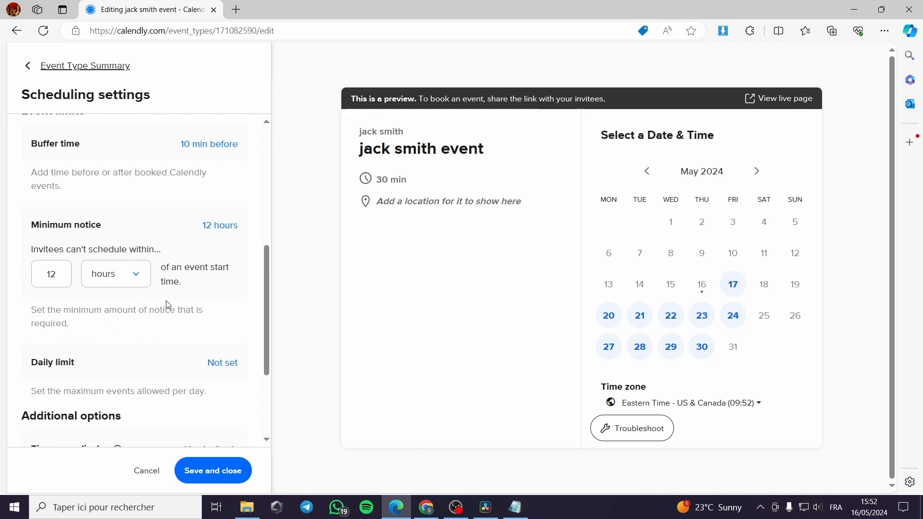
{"action": "mouse_move", "coordinate": [273, 273]}
{"action": "left_mouse_down"}
{"action": "mouse_move", "coordinate": [267, 139]}
{"action": "mouse_move", "coordinate": [273, 287]}
{"action": "left_mouse_up"}
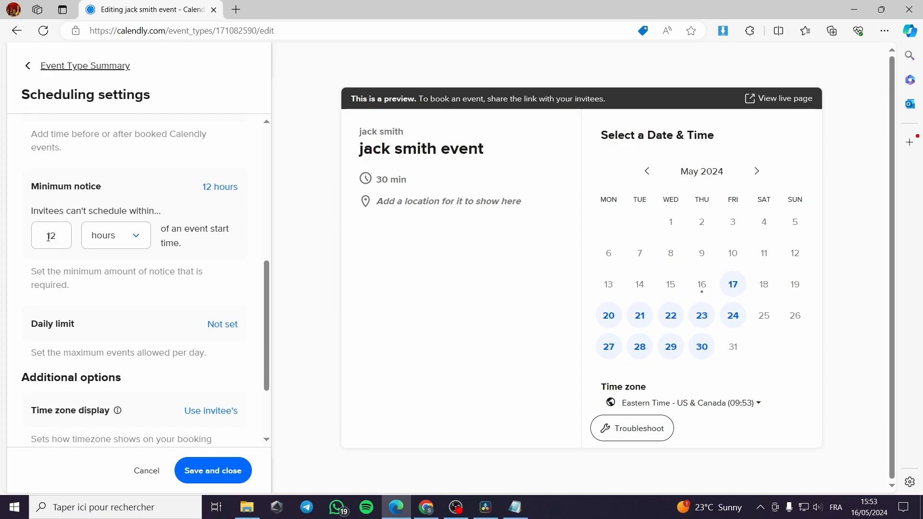
Step: Set the event's daily limit to a maximum of 5 events per day
{"action": "scroll", "coordinate": [187, 266], "scroll_direction": "down", "scroll_amount": 1}
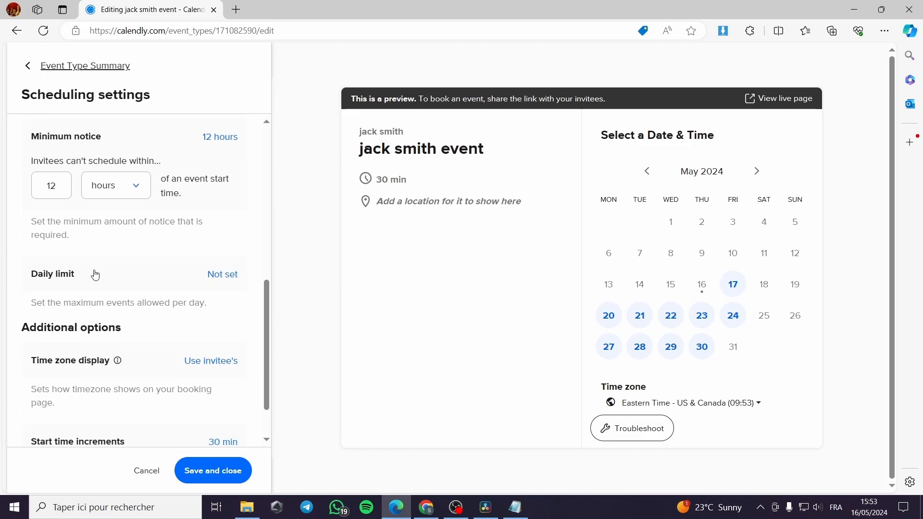
{"action": "left_click", "coordinate": [212, 275]}
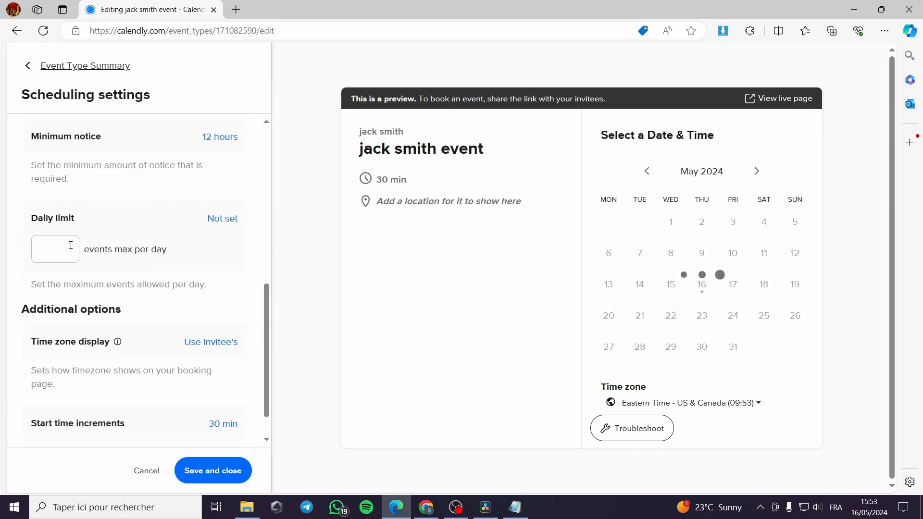
{"action": "left_click", "coordinate": [62, 249]}
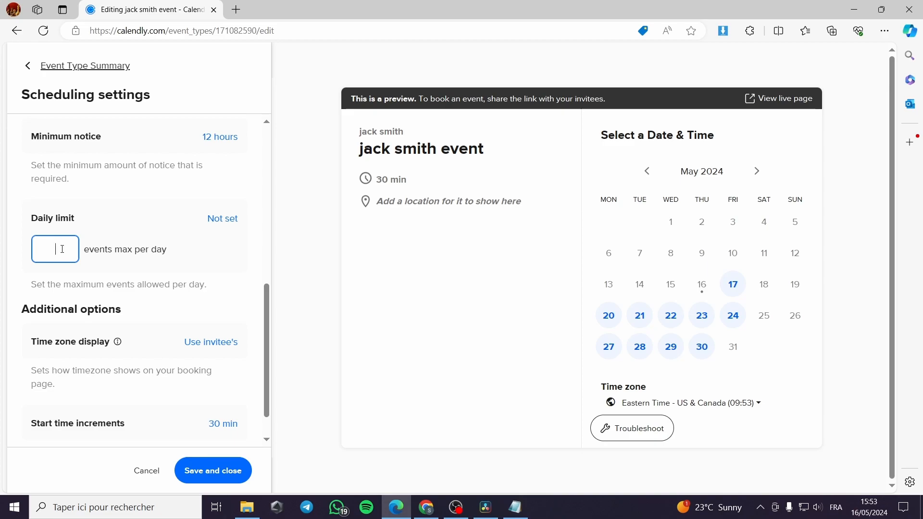
{"action": "type", "text": "5"}
{"action": "double_click", "coordinate": [53, 249]}
{"action": "type", "text": "5"}
{"action": "key", "text": "BackSpace"}
{"action": "type", "text": "5"}
{"action": "left_click", "coordinate": [170, 260]}
Step: Keep the time zone display on automatically detecting and showing times in the invitee's time zone
{"action": "scroll", "coordinate": [171, 261], "scroll_direction": "down", "scroll_amount": 1}
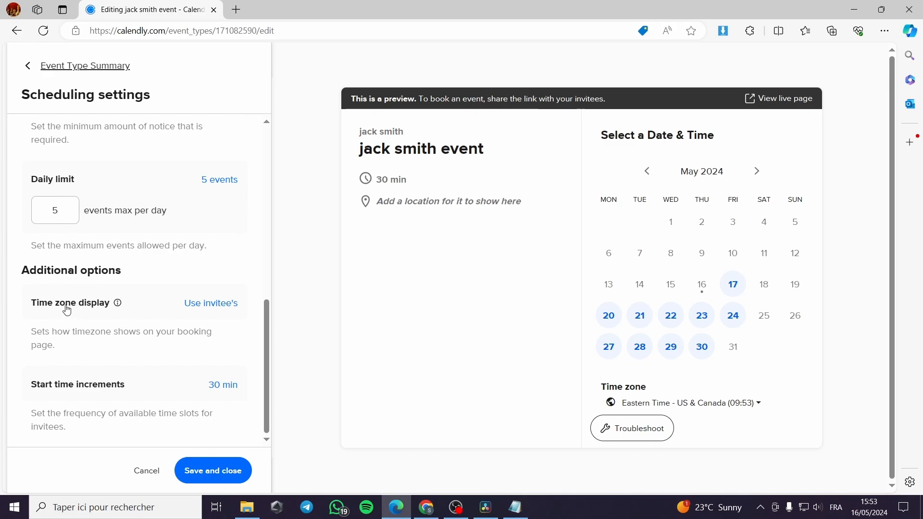
{"action": "left_click", "coordinate": [234, 308]}
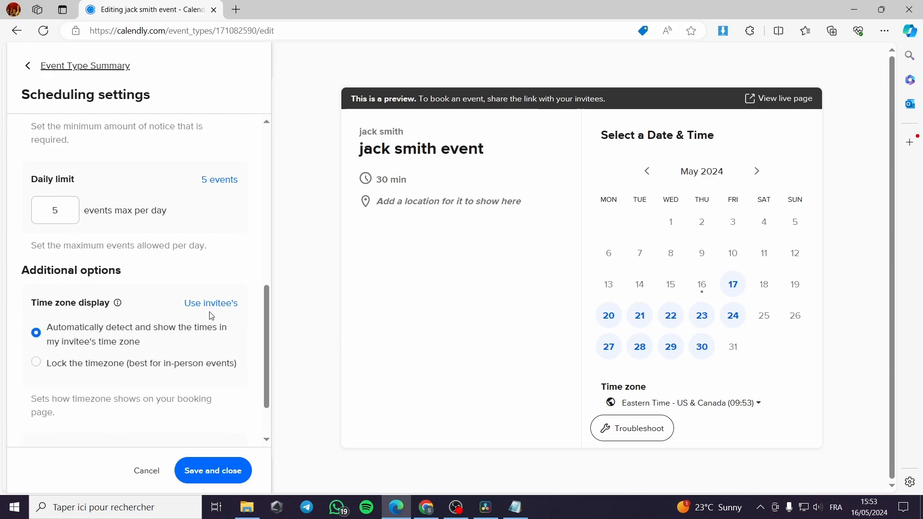
{"action": "left_click", "coordinate": [66, 370]}
{"action": "left_click", "coordinate": [41, 334]}
Step: Set the start time increments to 10 min and save the scheduling settings
{"action": "scroll", "coordinate": [72, 268], "scroll_direction": "down", "scroll_amount": 1}
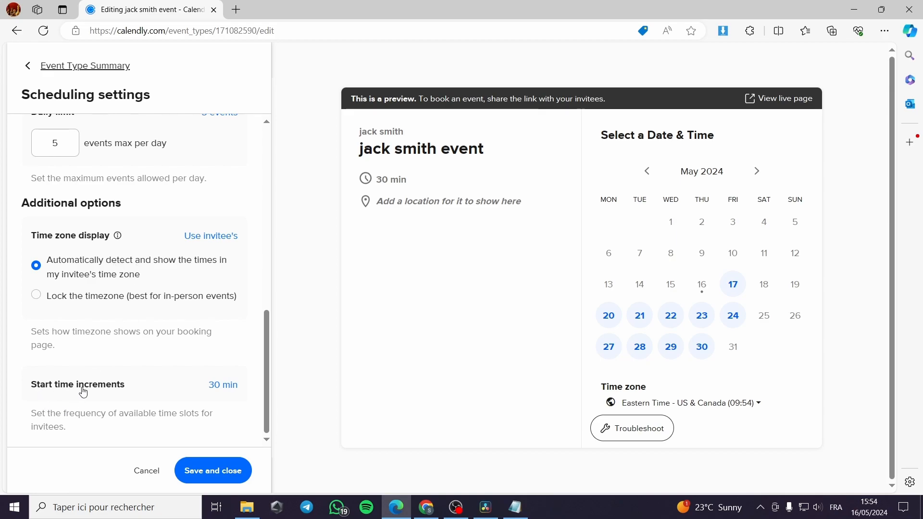
{"action": "left_click", "coordinate": [221, 384]}
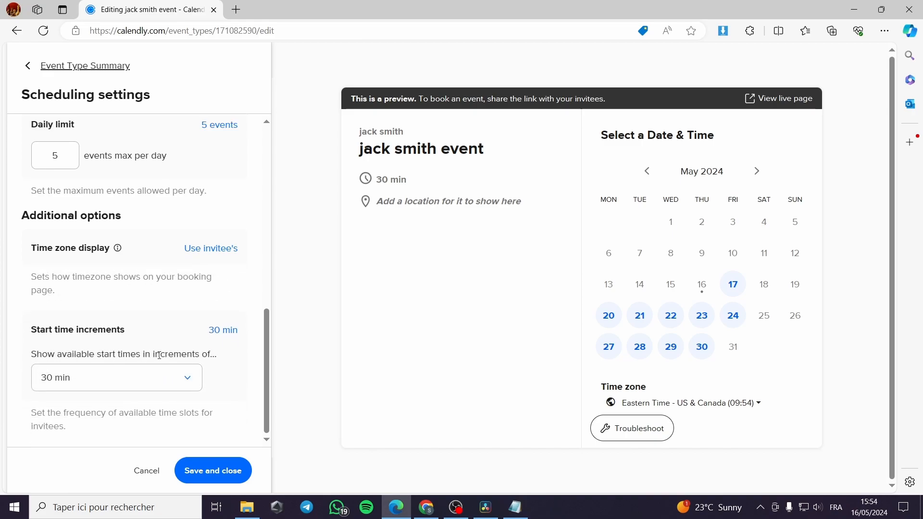
{"action": "left_click", "coordinate": [187, 378]}
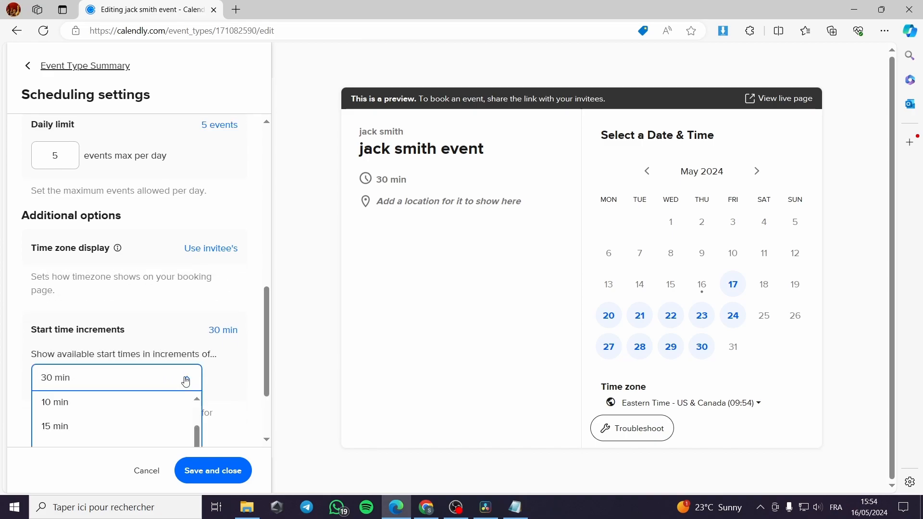
{"action": "left_click", "coordinate": [146, 403]}
{"action": "left_click", "coordinate": [229, 470]}
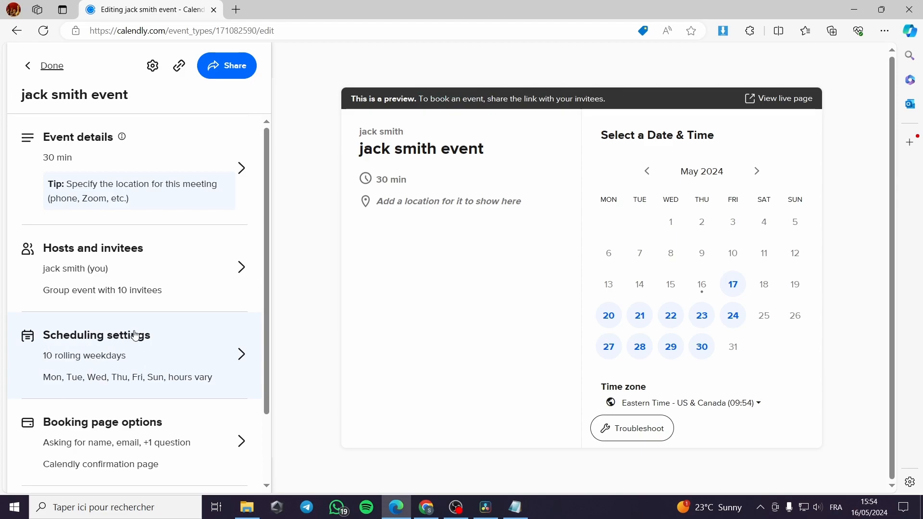
Step: Choose Zoom as the location in the event details and return to the event type summary
{"action": "left_click", "coordinate": [82, 150]}
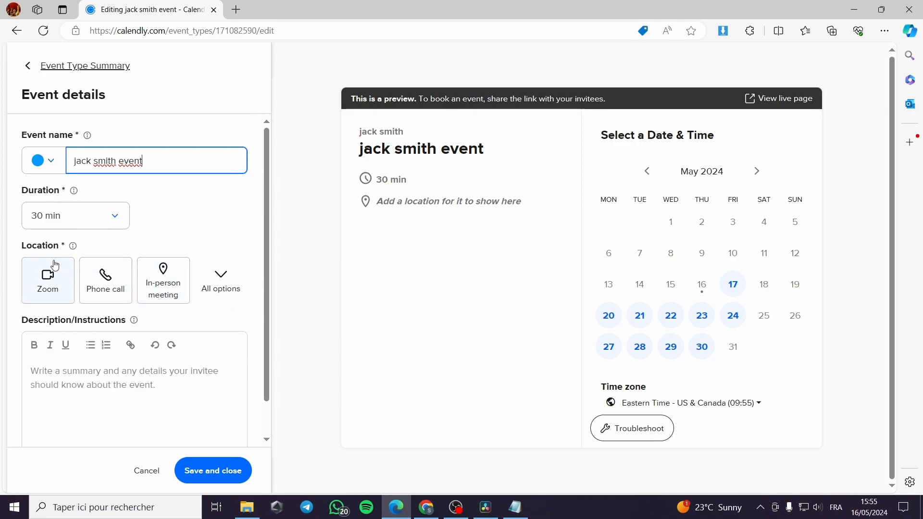
{"action": "left_click", "coordinate": [62, 280]}
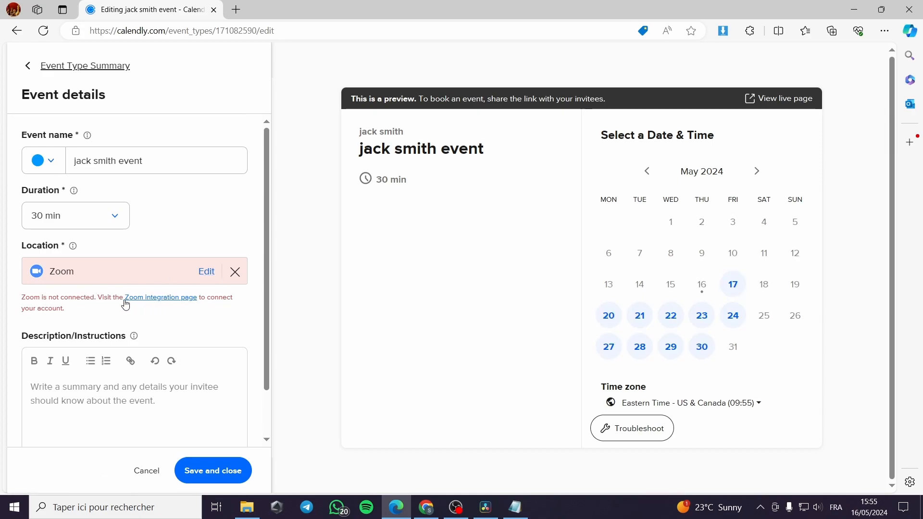
{"action": "scroll", "coordinate": [138, 308], "scroll_direction": "down", "scroll_amount": 1}
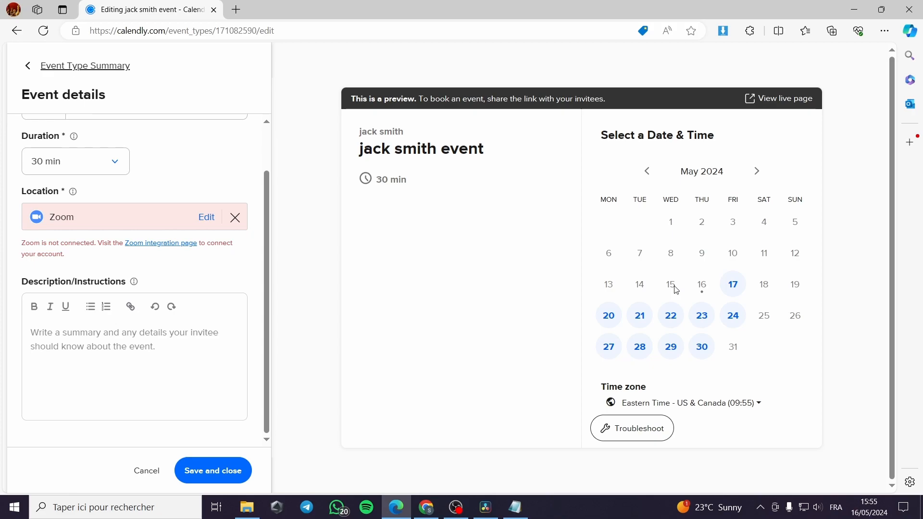
{"action": "scroll", "coordinate": [182, 264], "scroll_direction": "up", "scroll_amount": 1}
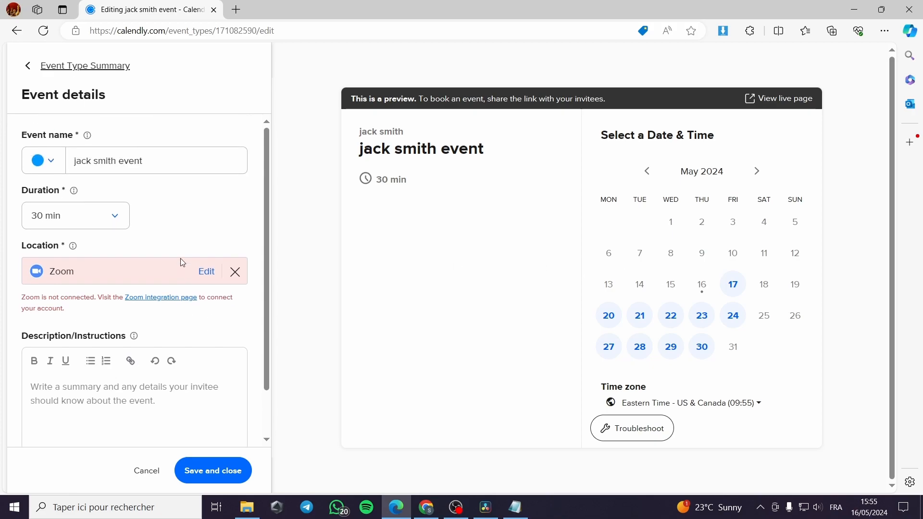
{"action": "left_click", "coordinate": [31, 70]}
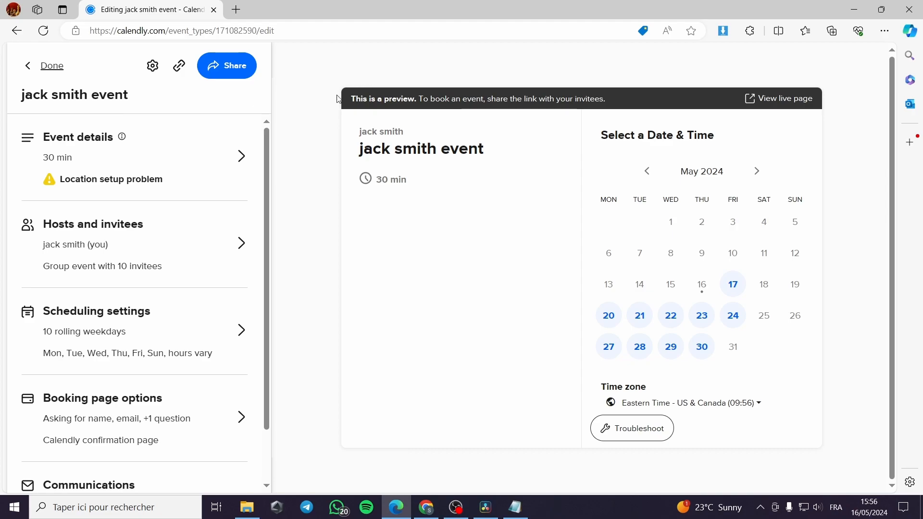
{"action": "mouse_move", "coordinate": [265, 136]}
{"action": "left_mouse_down"}
{"action": "mouse_move", "coordinate": [267, 189]}
{"action": "mouse_move", "coordinate": [259, 132]}
{"action": "left_mouse_up"}
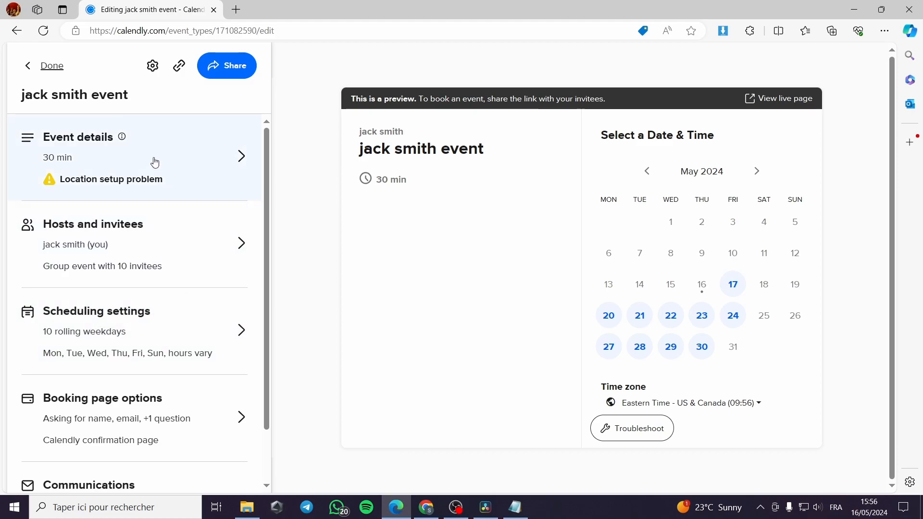
Step: Try replacing Zoom with Google Meet as the event's location, and discard the event detail changes
{"action": "left_click", "coordinate": [81, 147]}
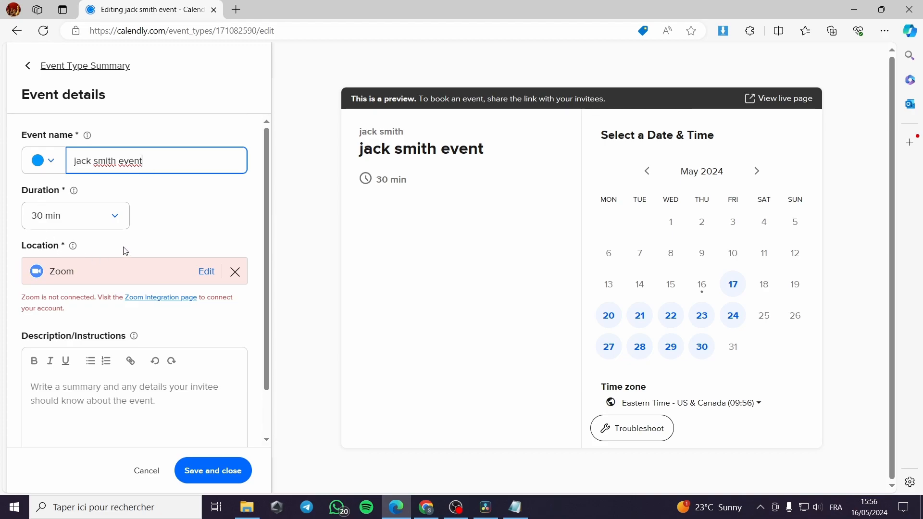
{"action": "left_click", "coordinate": [235, 272]}
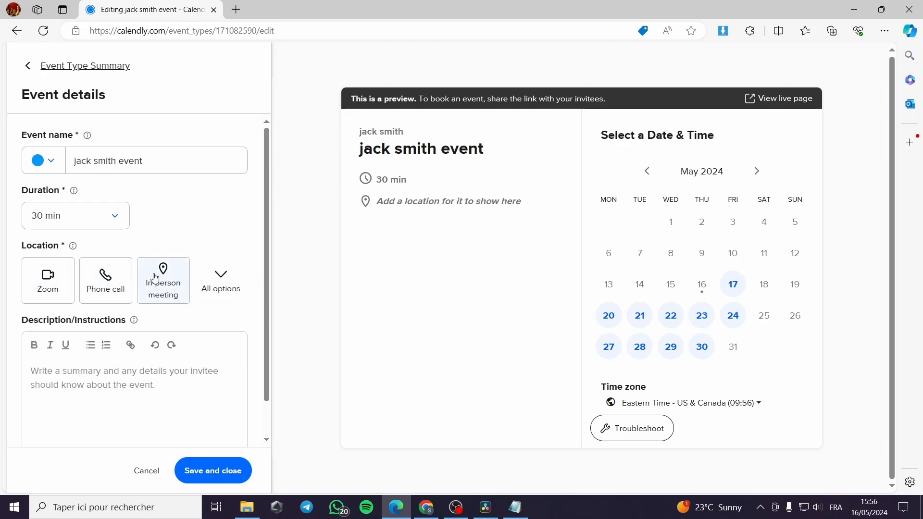
{"action": "left_click", "coordinate": [225, 284]}
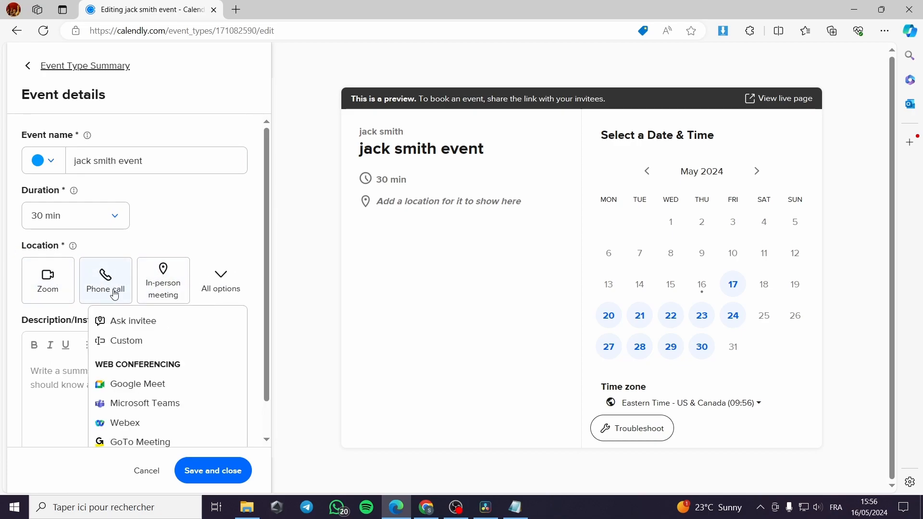
{"action": "scroll", "coordinate": [110, 286], "scroll_direction": "down", "scroll_amount": 1}
{"action": "left_click", "coordinate": [161, 348]}
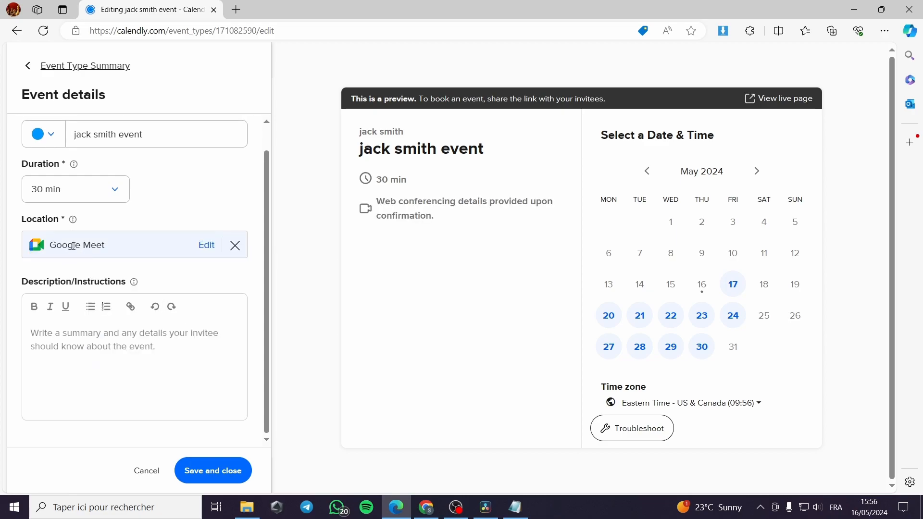
{"action": "left_click", "coordinate": [84, 342]}
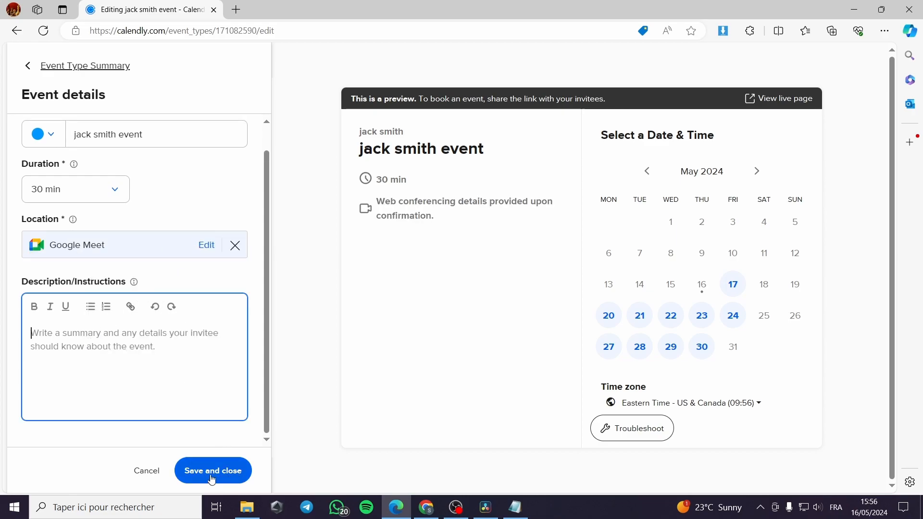
{"action": "left_click", "coordinate": [154, 475]}
Step: Open the booking page options and review the event link, invitee questions, payment and confirmation page settings
{"action": "scroll", "coordinate": [128, 436], "scroll_direction": "down", "scroll_amount": 1}
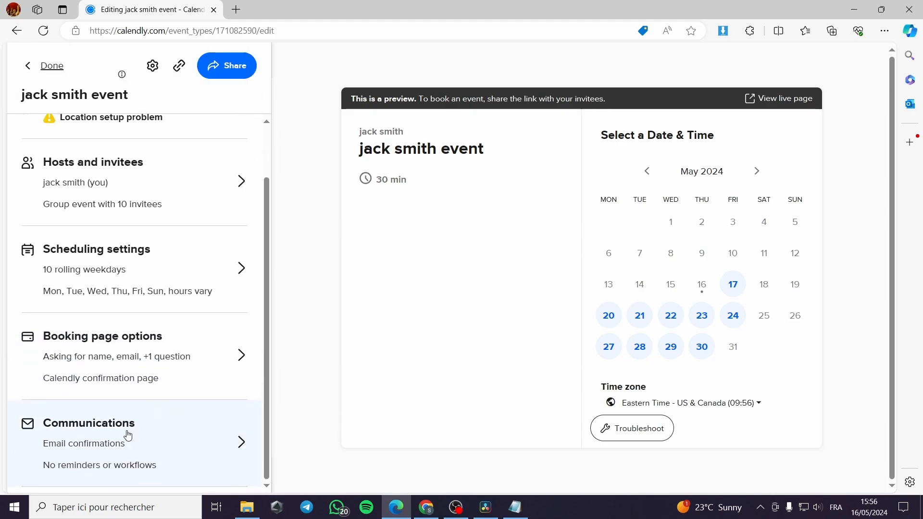
{"action": "left_click", "coordinate": [91, 363]}
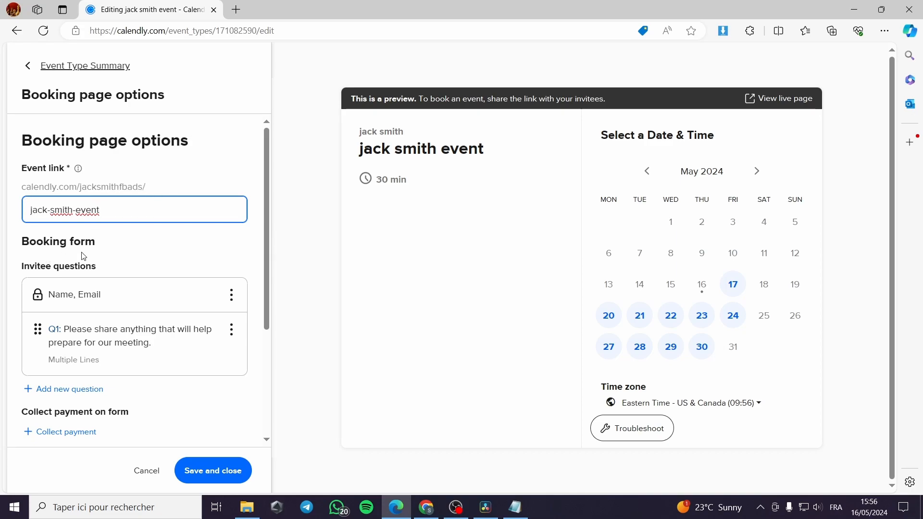
{"action": "scroll", "coordinate": [62, 278], "scroll_direction": "down", "scroll_amount": 1}
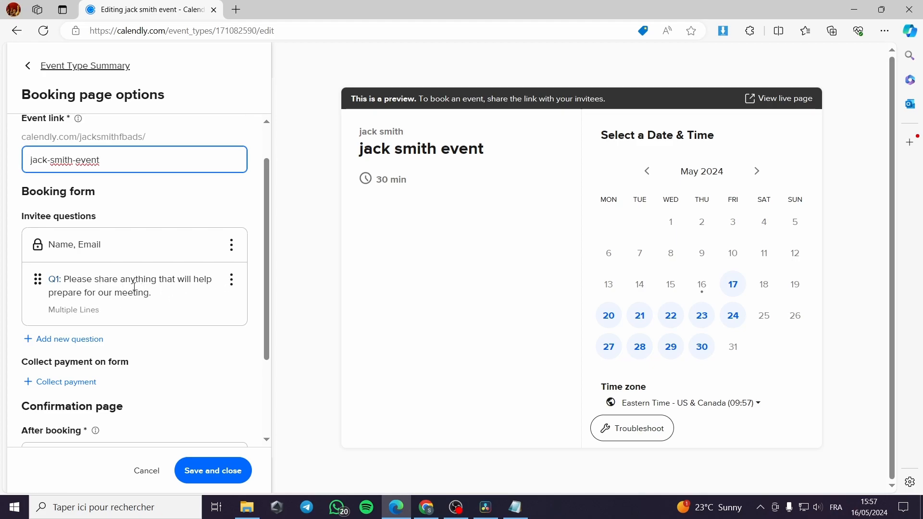
{"action": "scroll", "coordinate": [120, 319], "scroll_direction": "down", "scroll_amount": 2}
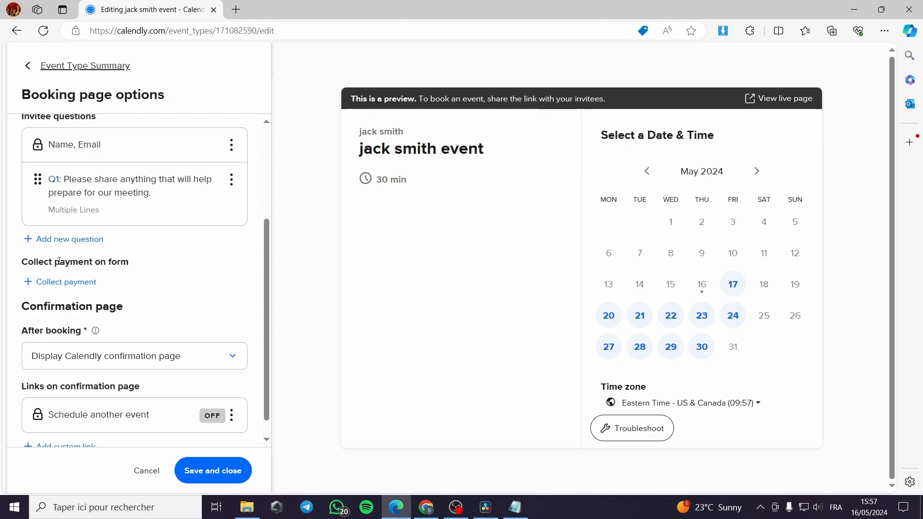
Step: Start adding payment collection to the booking form and go to the payment integrations page
{"action": "left_click", "coordinate": [76, 287]}
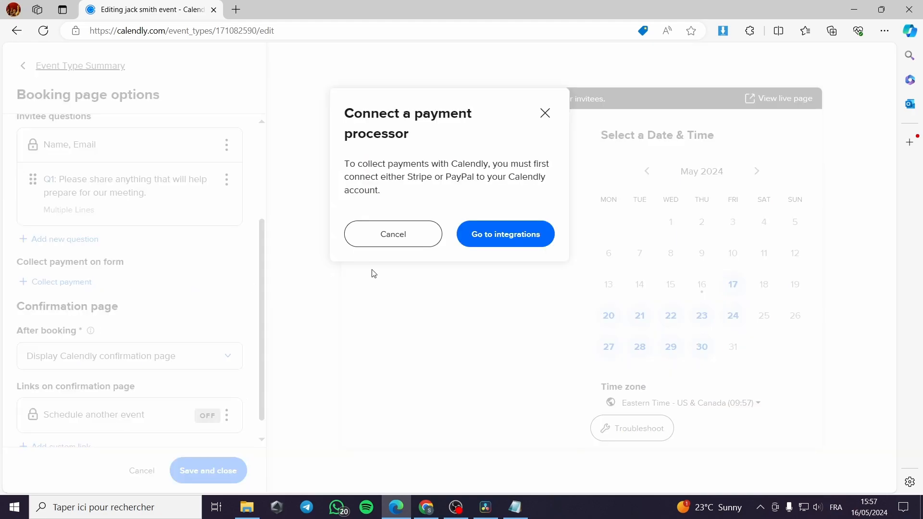
{"action": "left_click", "coordinate": [545, 114]}
{"action": "scroll", "coordinate": [123, 298], "scroll_direction": "down", "scroll_amount": 1}
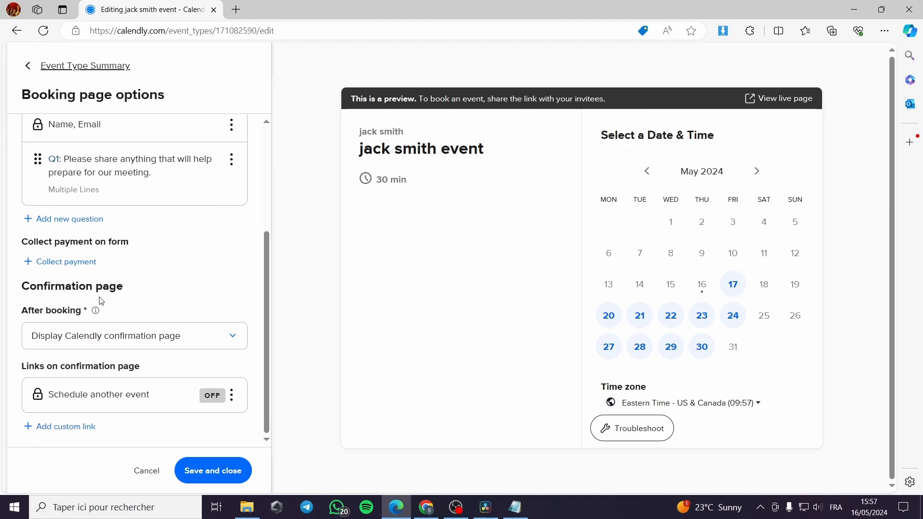
{"action": "left_click", "coordinate": [79, 264]}
{"action": "left_click", "coordinate": [504, 241]}
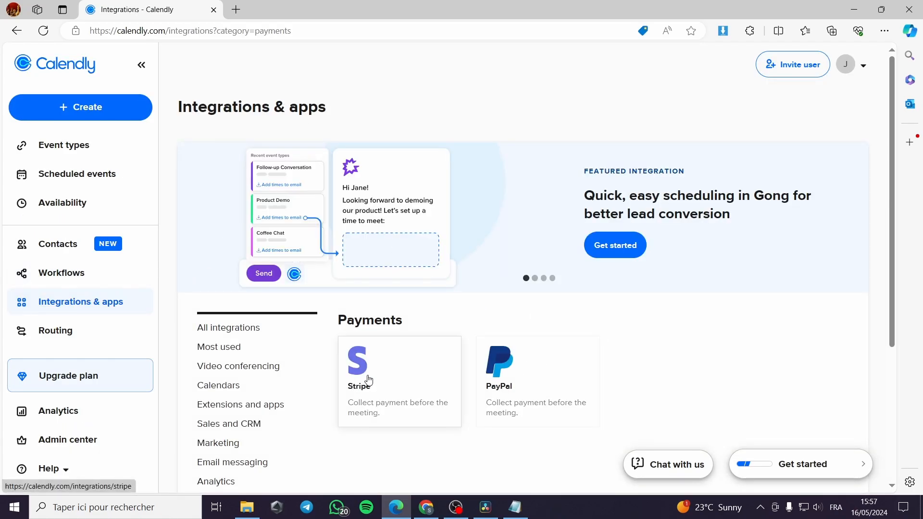
Step: Look over the available payment integrations, Stripe and PayPal, and head back to the event types page
{"action": "scroll", "coordinate": [442, 373], "scroll_direction": "down", "scroll_amount": 3}
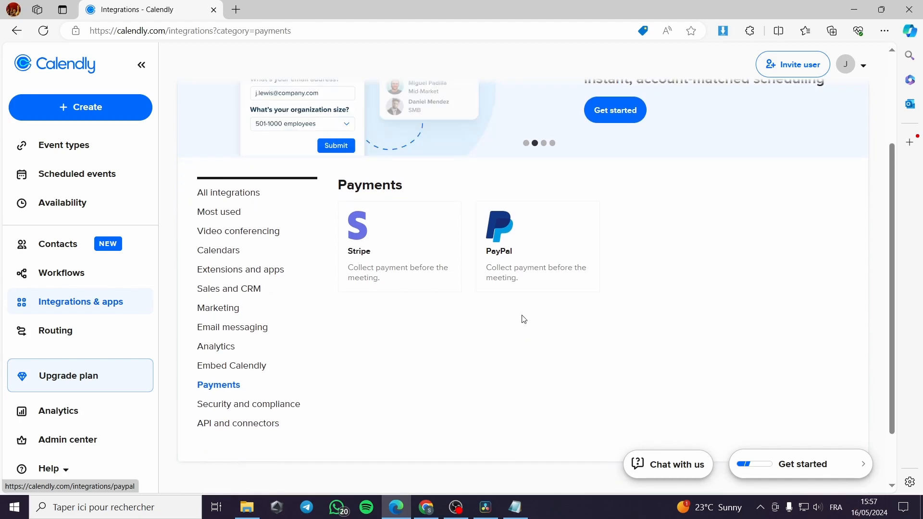
{"action": "scroll", "coordinate": [529, 317], "scroll_direction": "down", "scroll_amount": 2}
{"action": "scroll", "coordinate": [659, 349], "scroll_direction": "up", "scroll_amount": 5}
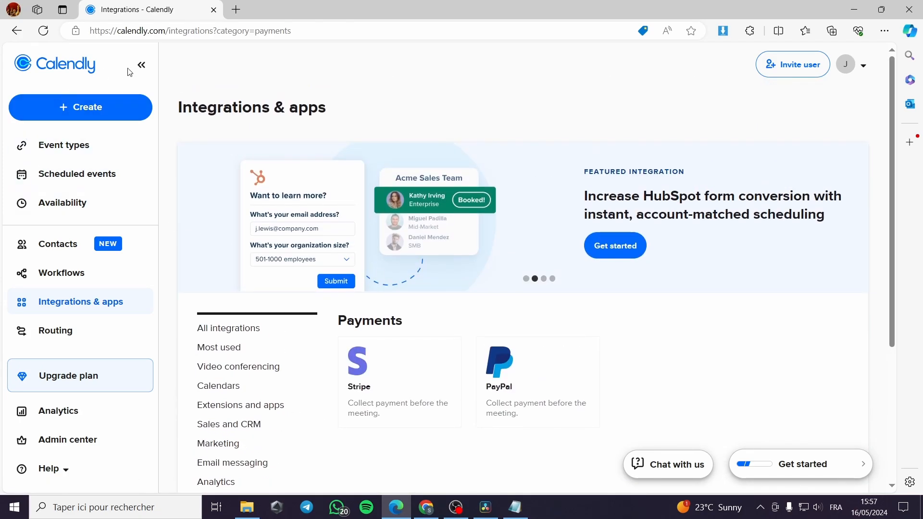
{"action": "left_click", "coordinate": [142, 66]}
{"action": "left_click", "coordinate": [43, 64]}
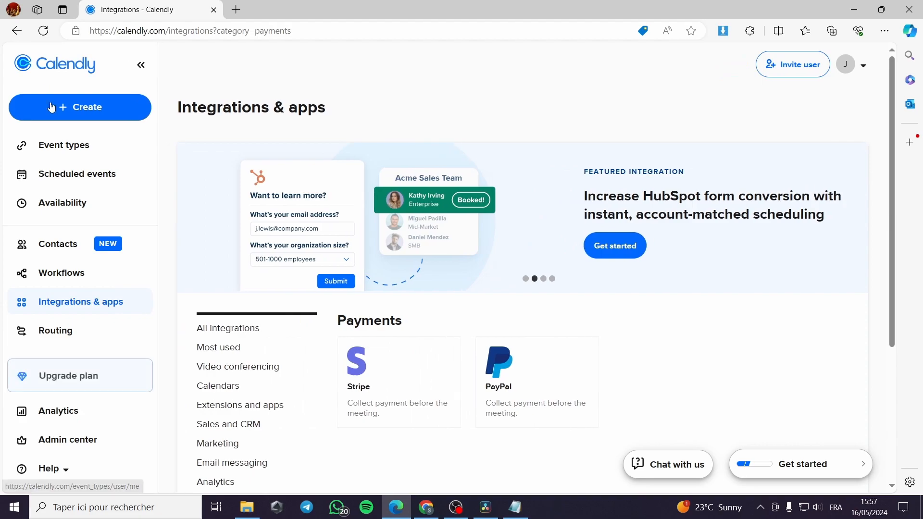